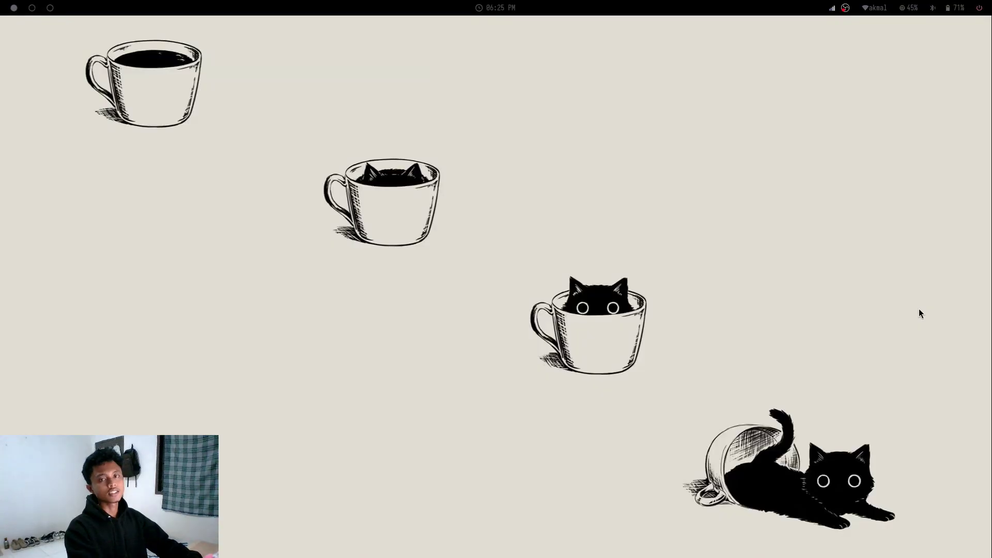
Launch logisim-evolution from the application launcher.
key("super+d")
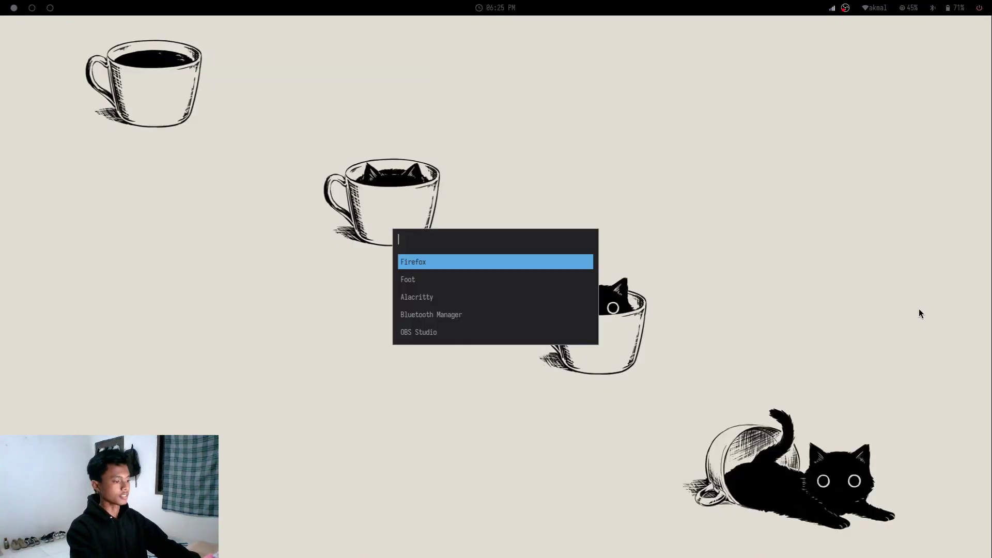
type("logi")
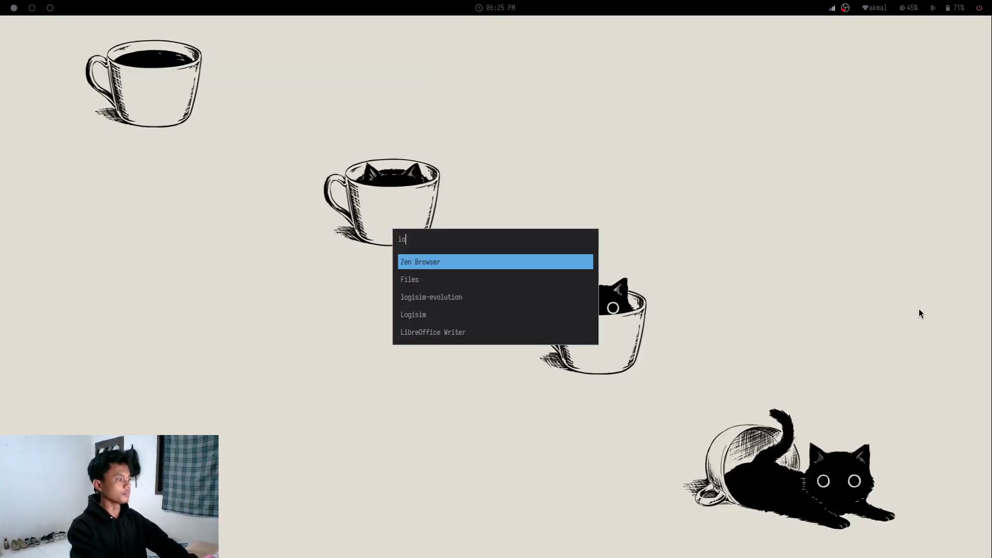
key("Return")
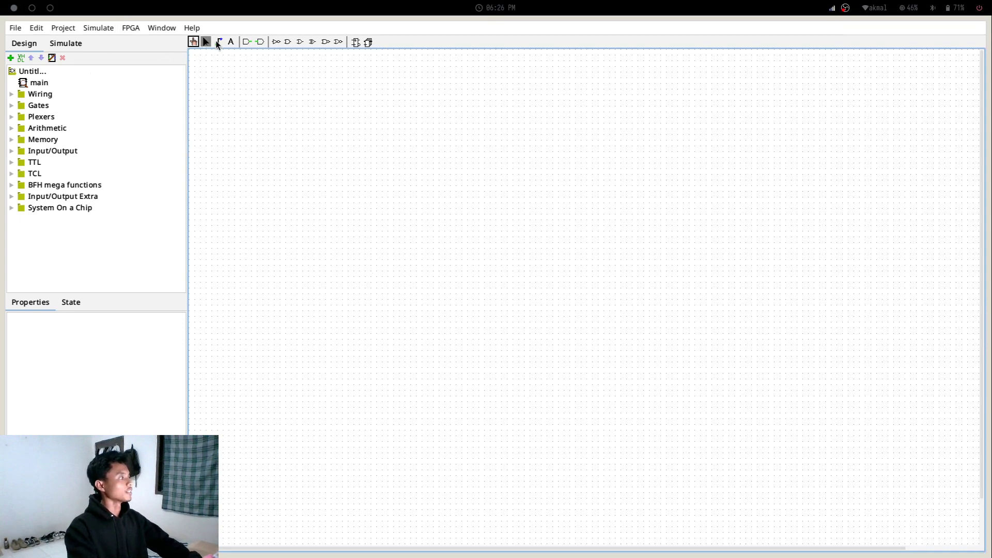
Browse the Gates and Input/Output component libraries, collapsing the Gates library after viewing it.
left_click(206, 43)
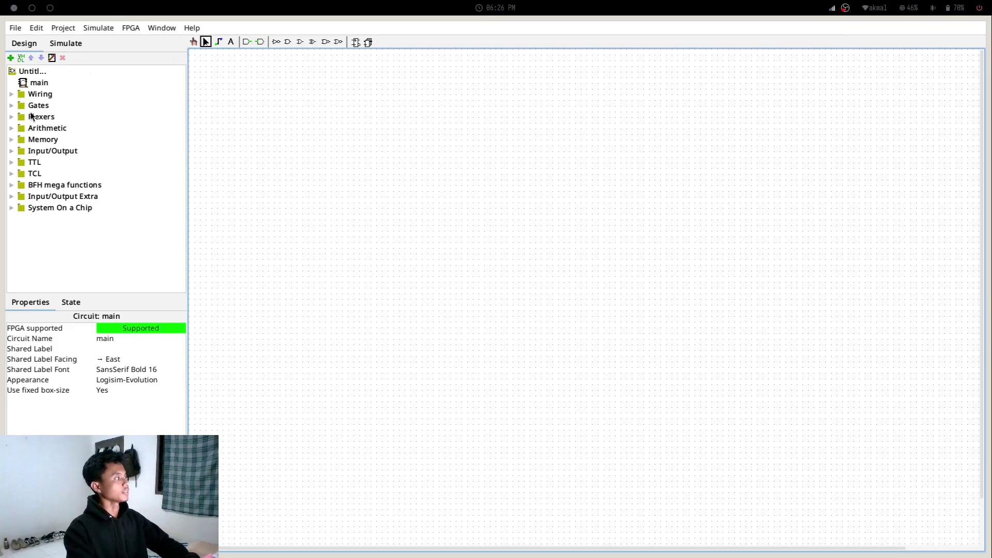
left_click(13, 106)
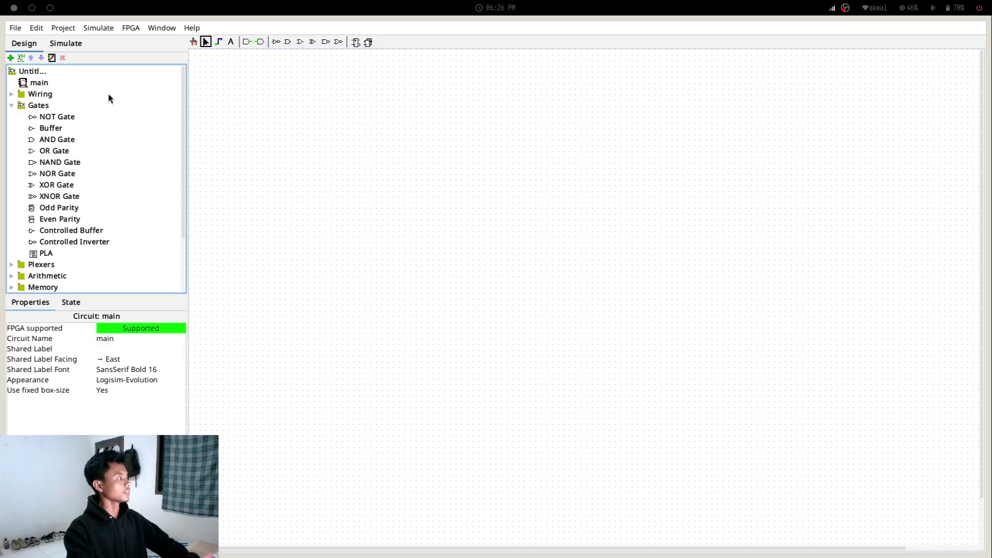
scroll(63, 137, "down", 2)
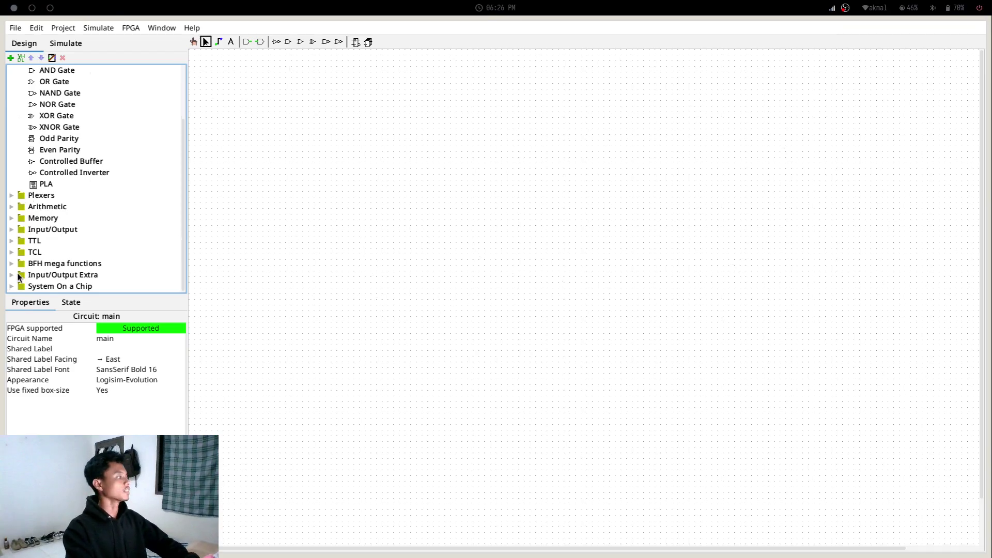
left_click(12, 230)
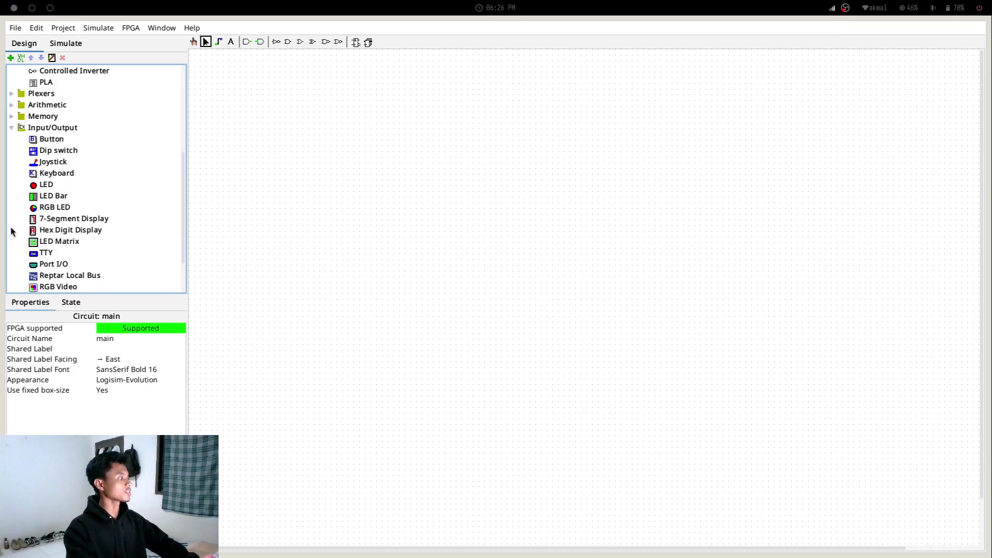
scroll(65, 203, "down", 1)
scroll(37, 243, "up", 10)
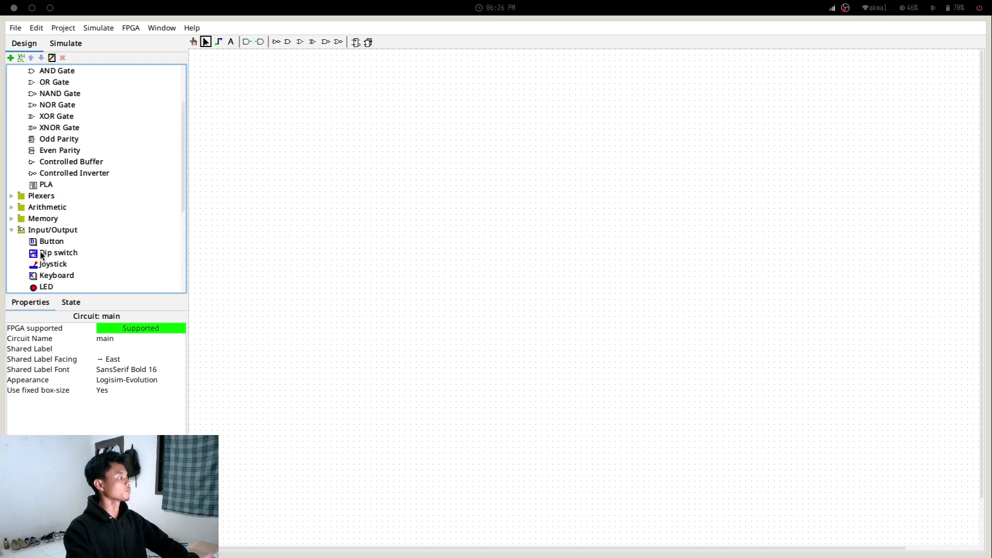
left_click(11, 104)
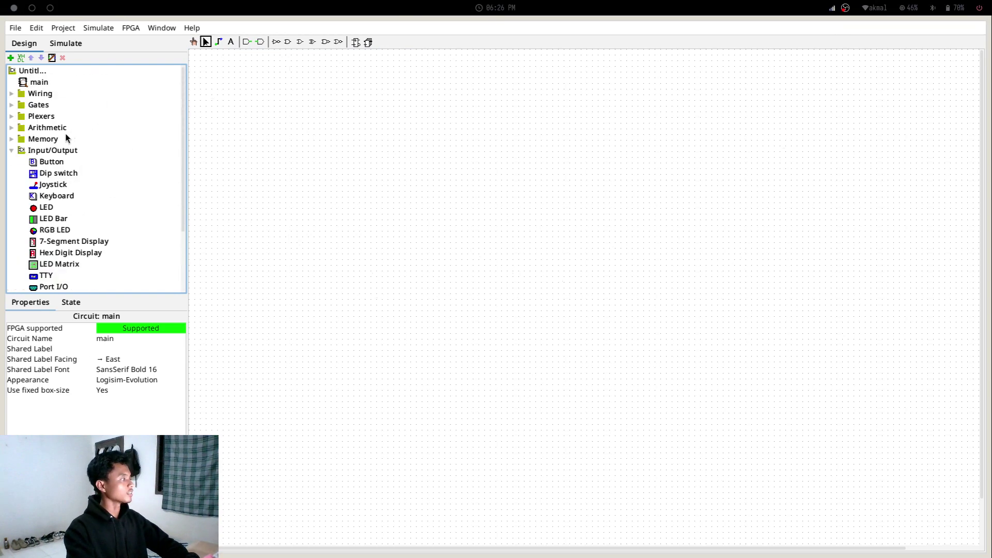
scroll(44, 143, "down", 3)
scroll(43, 143, "up", 3)
Place a D Flip-Flop from the Memory library on the empty canvas at about (410,290).
double_click(24, 139)
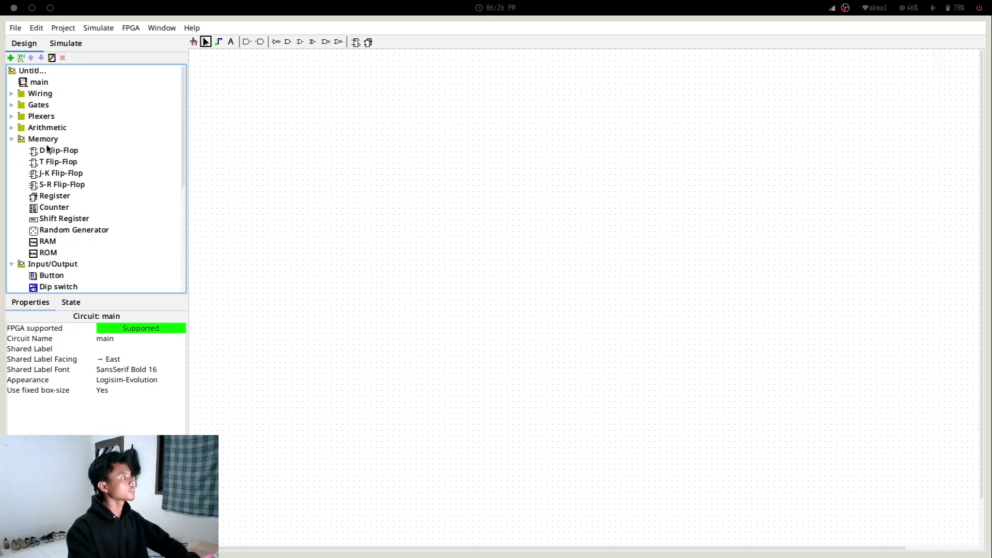
left_click(52, 151)
left_click(450, 223)
left_click_drag(450, 223, 439, 223)
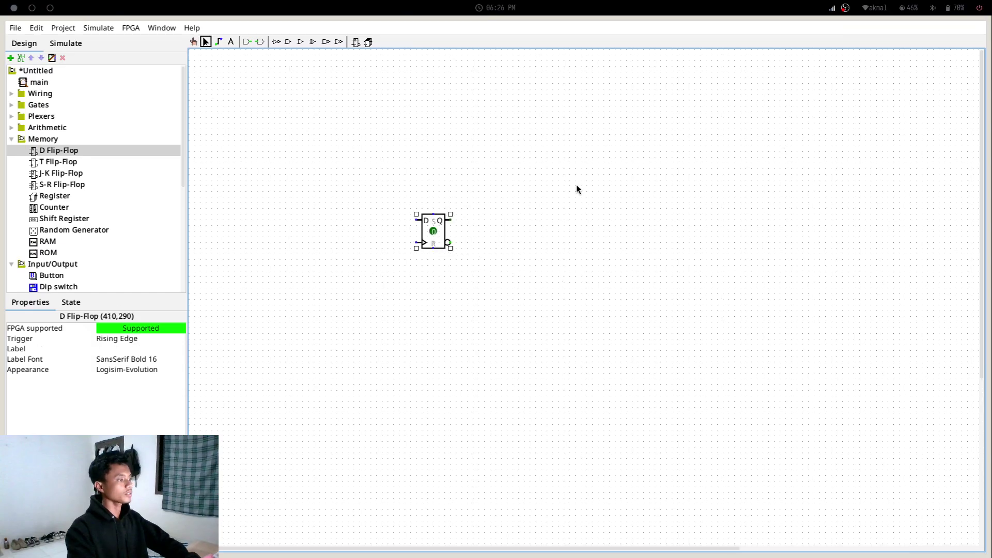
left_click(566, 186)
Duplicate the D flip-flop, align the copy to the right of the original, and shift the original slightly left.
left_click(424, 231)
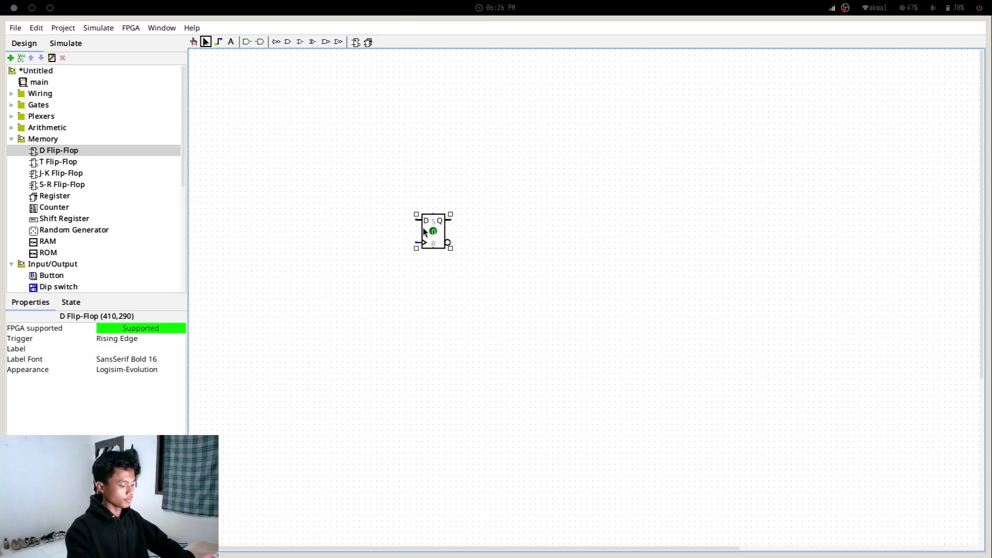
left_click_drag(435, 231, 526, 231)
left_click(571, 235)
left_click_drag(440, 228, 434, 227)
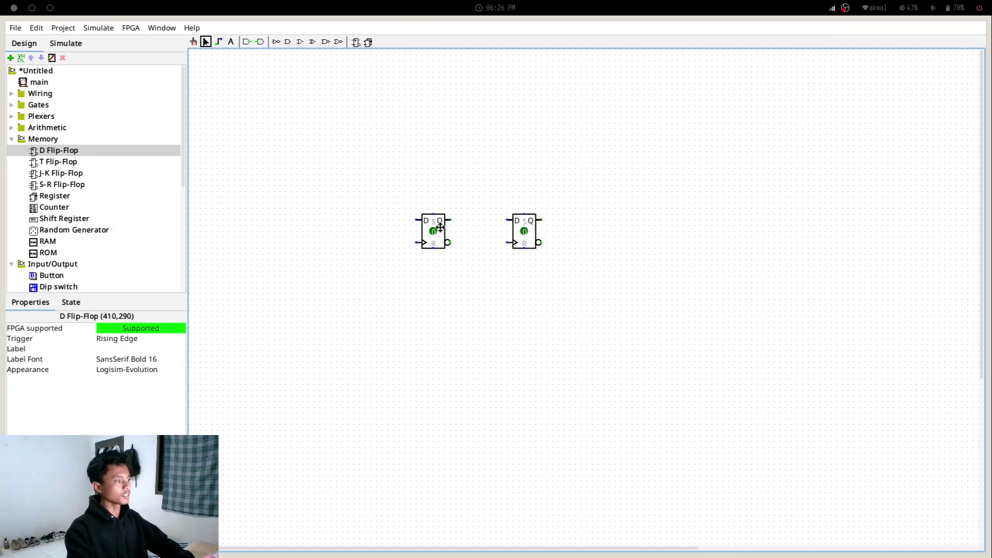
left_click(455, 230)
Add a third and fourth D flip-flop as copies, continuing the horizontal row to the right.
left_click(530, 231)
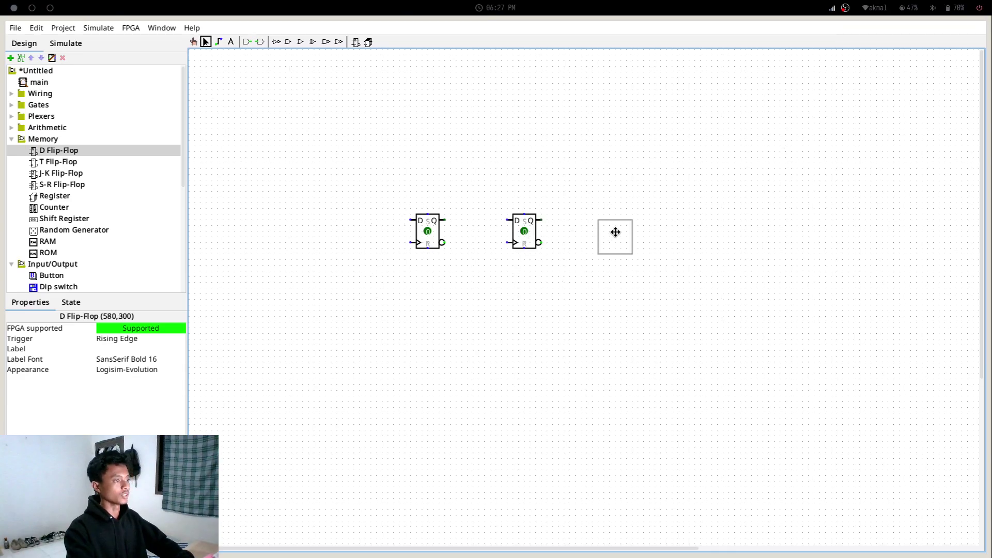
left_click(606, 235)
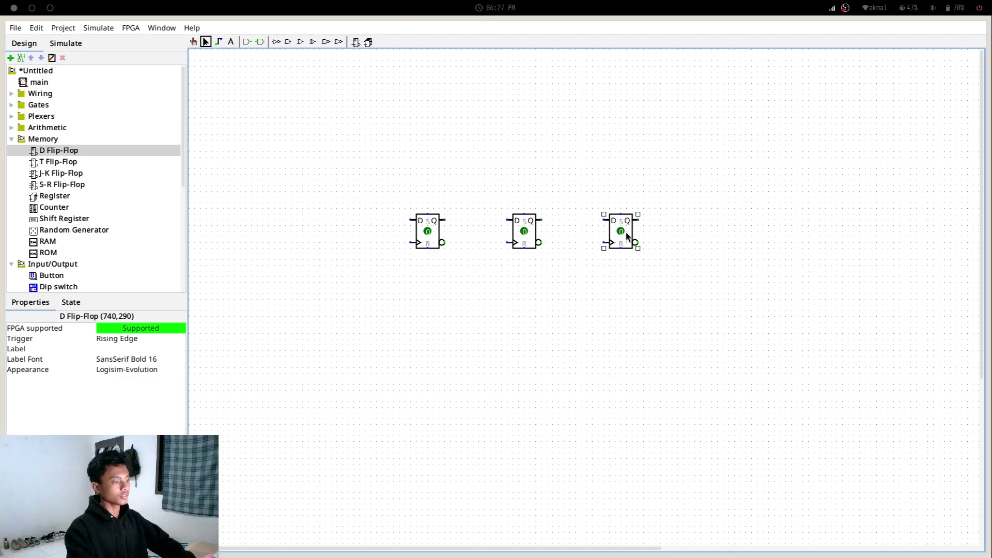
key("ctrl+d")
left_click_drag(625, 231, 700, 228)
left_click(651, 255)
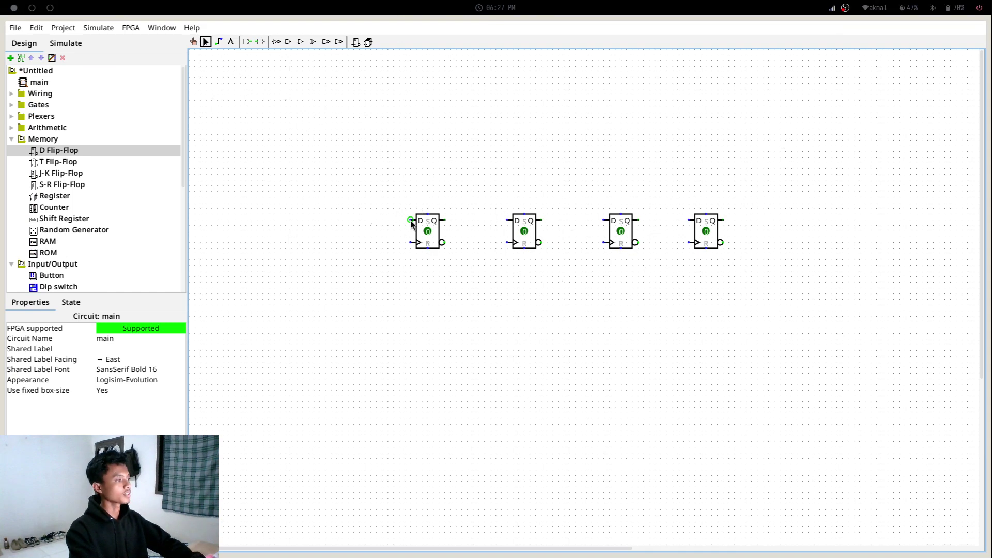
Route a wire down from the first flip-flop's D input and connect a Pin at its end, at about (340,420).
mouse_move(410, 220)
left_mouse_down()
mouse_move(396, 244)
mouse_move(410, 222)
mouse_move(395, 231)
left_mouse_up()
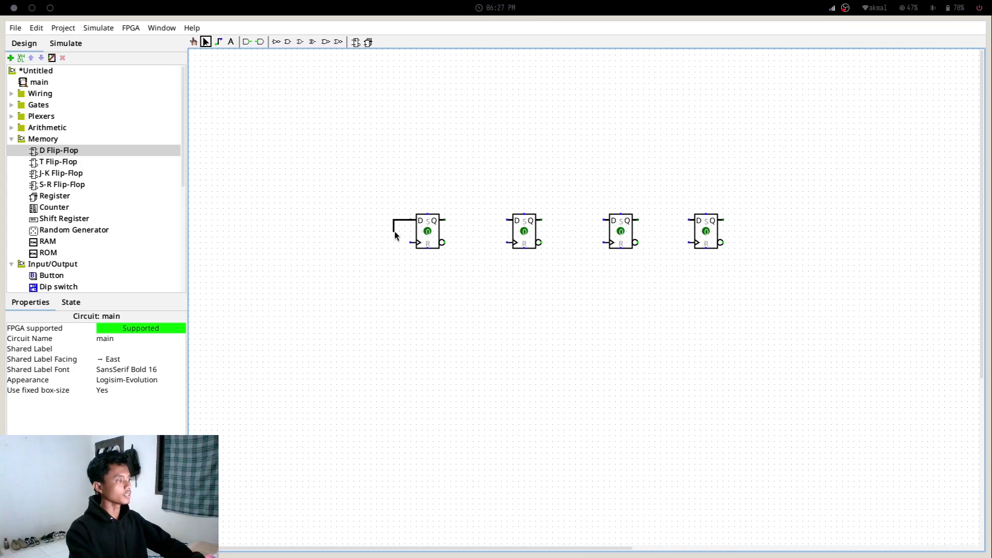
left_click_drag(391, 277, 391, 277)
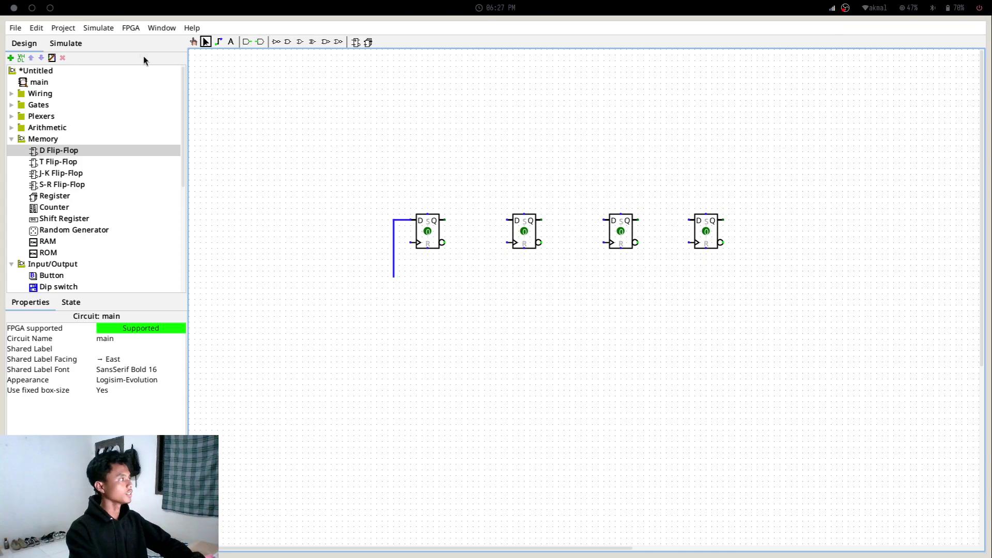
left_click(11, 93)
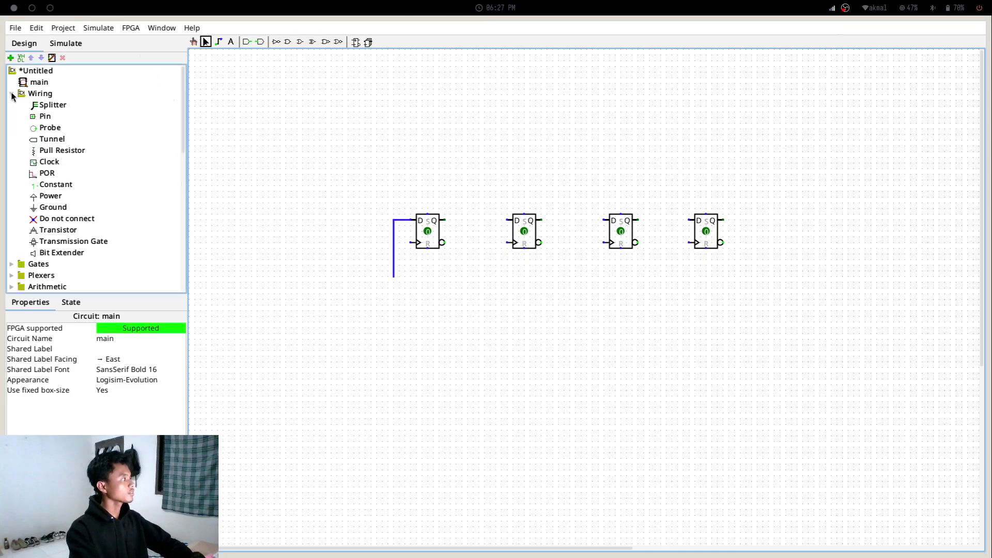
left_click(37, 117)
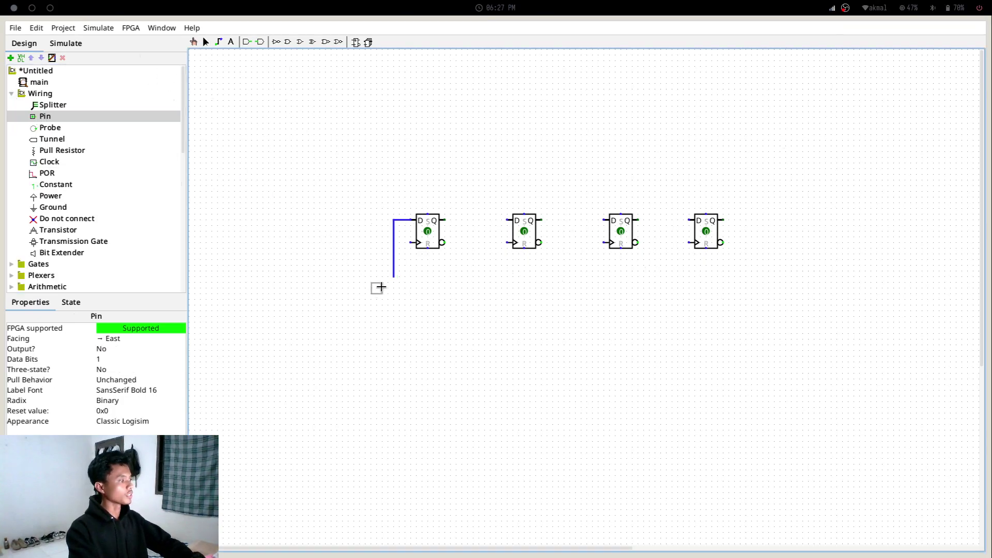
left_click(385, 287)
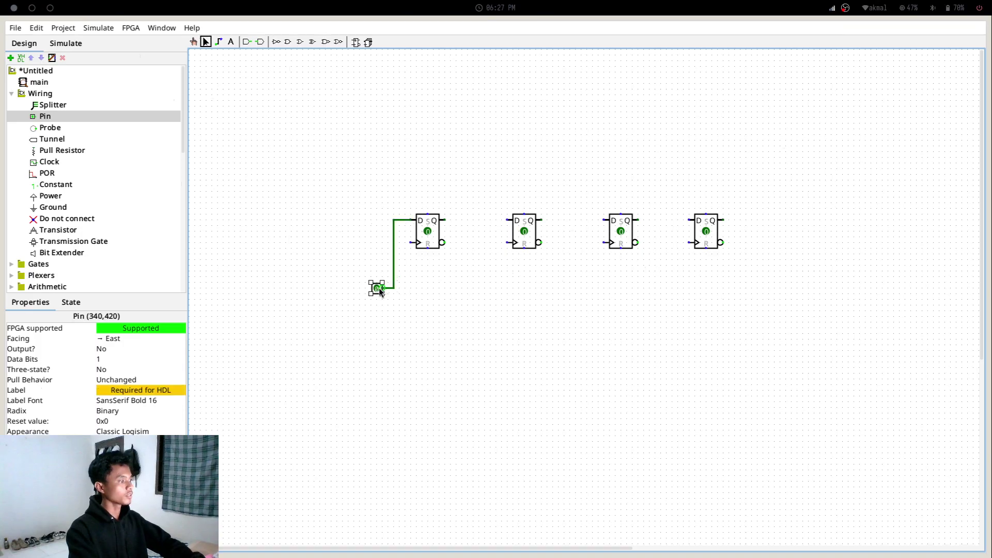
Label the first flip-flop's input pin D1.
double_click(377, 288)
type("D1")
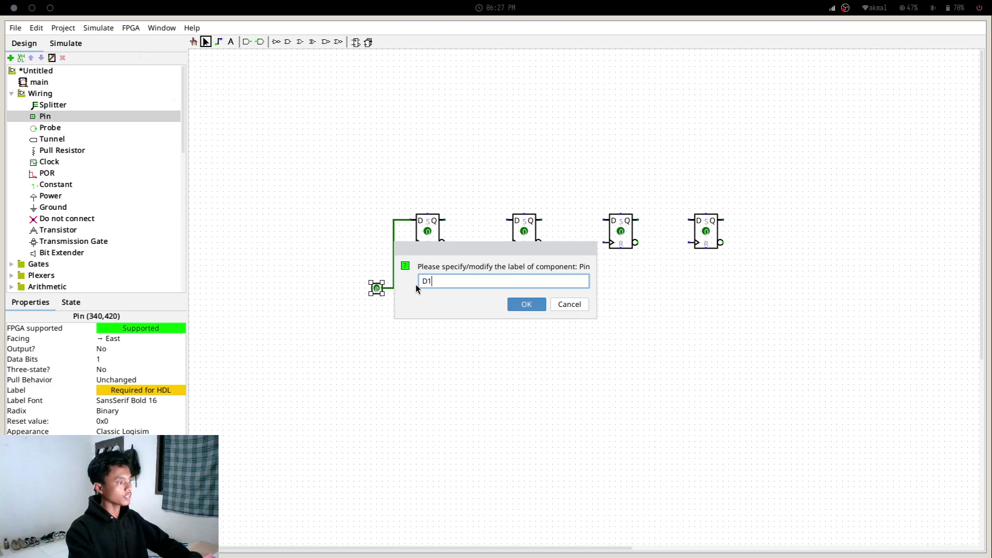
key("Return")
left_click(498, 288)
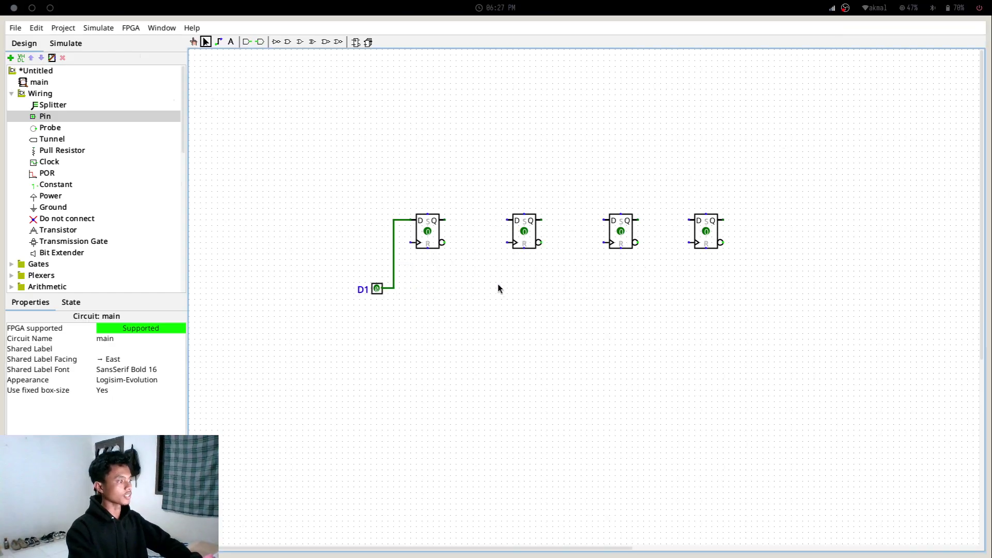
Route a wire down from the second flip-flop's D input and connect a copy of the D1 pin to it.
left_click_drag(506, 220, 497, 278)
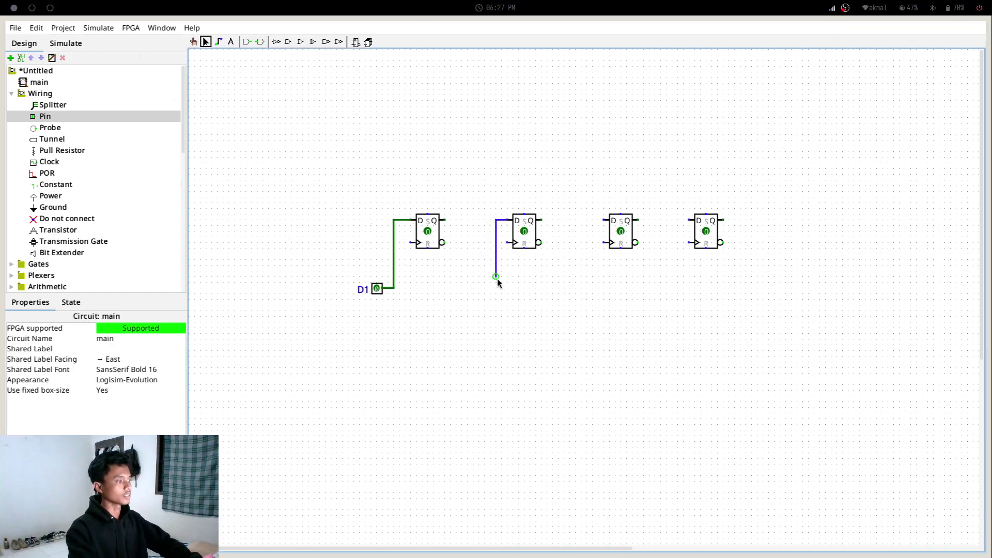
left_click(373, 287)
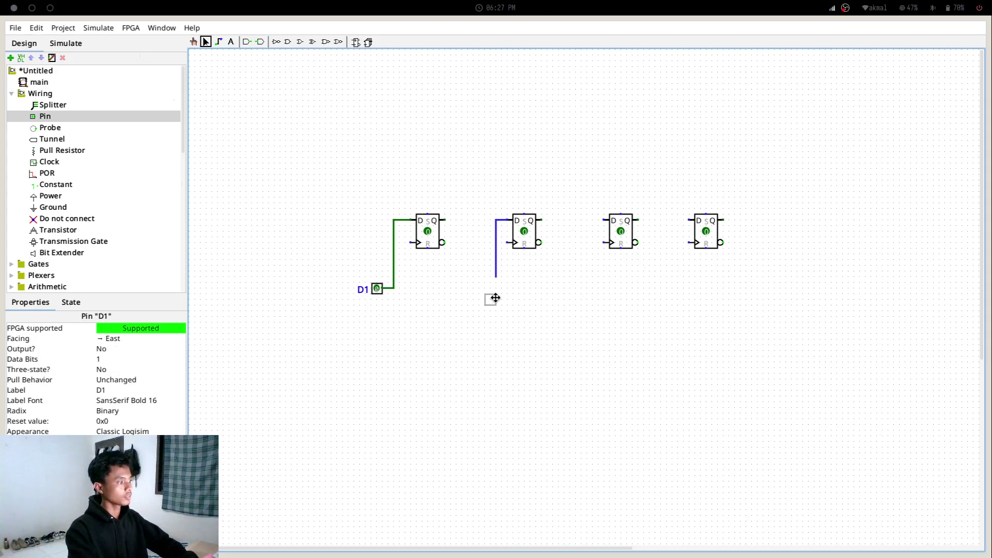
left_click(484, 288)
left_click(497, 282)
left_click_drag(497, 276, 482, 287)
left_click(481, 287)
left_click(483, 296)
Label the second flip-flop's input pin D2.
double_click(479, 288)
type("D2")
key("Return")
left_click(563, 248)
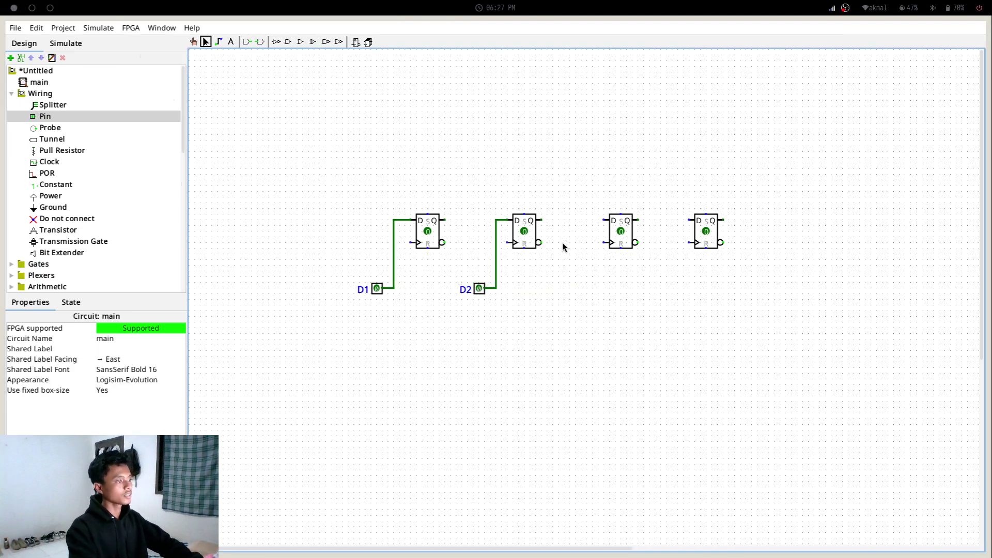
Route a wire down from the third flip-flop's D input and connect a copy of the D2 pin to it.
left_click_drag(601, 220, 594, 292)
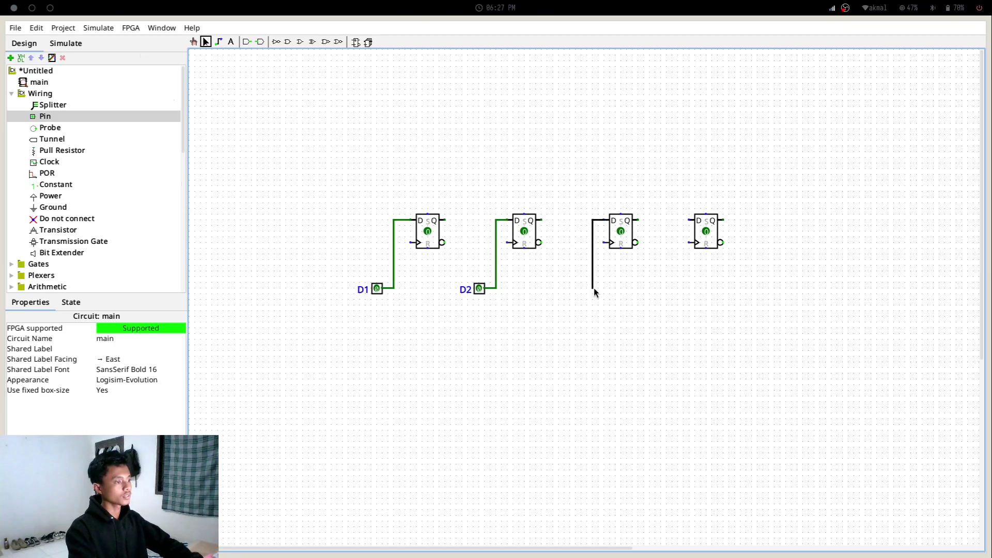
left_click_drag(594, 290, 594, 291)
left_click(479, 292)
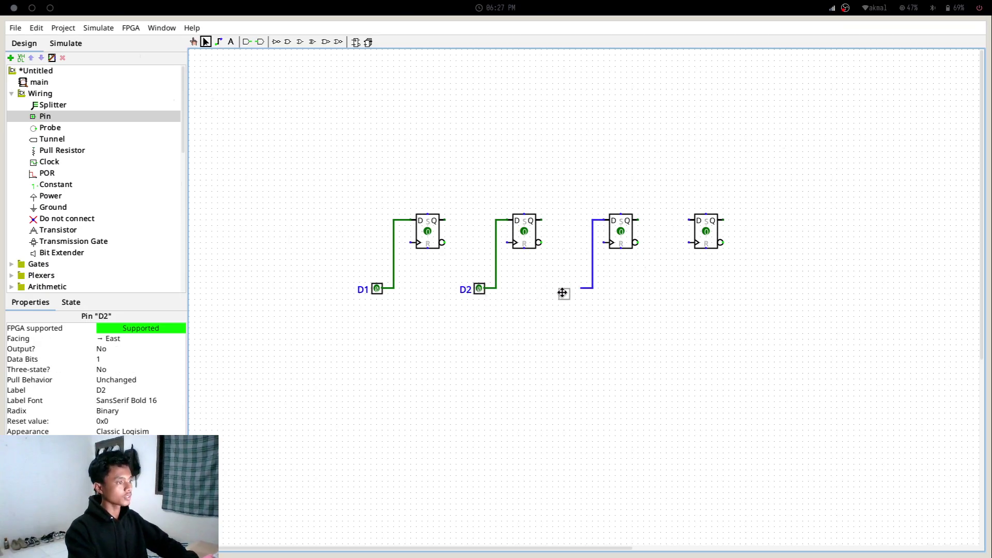
left_click(580, 288)
left_click(556, 294)
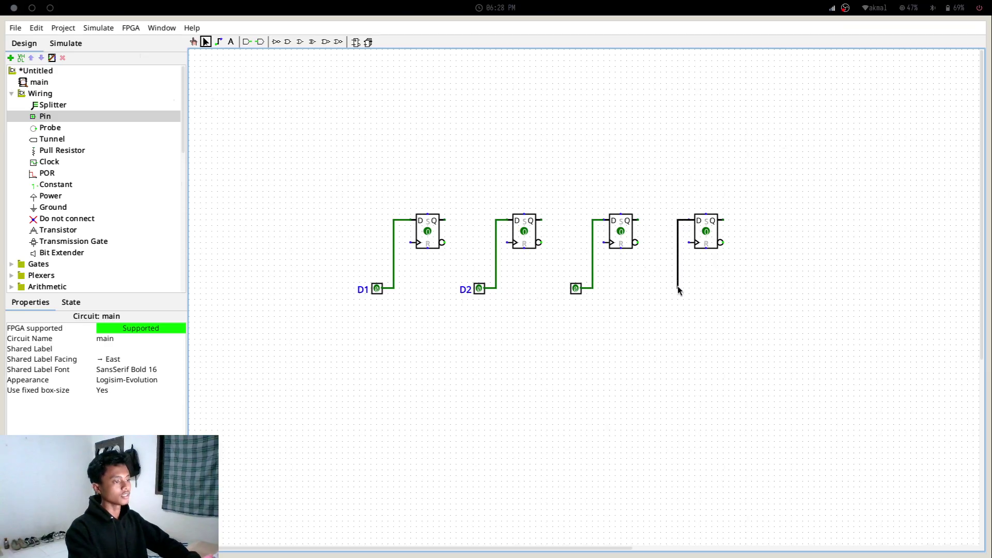
Route a wire down from the fourth flip-flop's D input and connect a duplicate of the third pin to it.
left_click_drag(678, 286, 678, 288)
left_click(573, 288)
key("ctrl+d")
left_click_drag(579, 292, 662, 287)
left_click(649, 323)
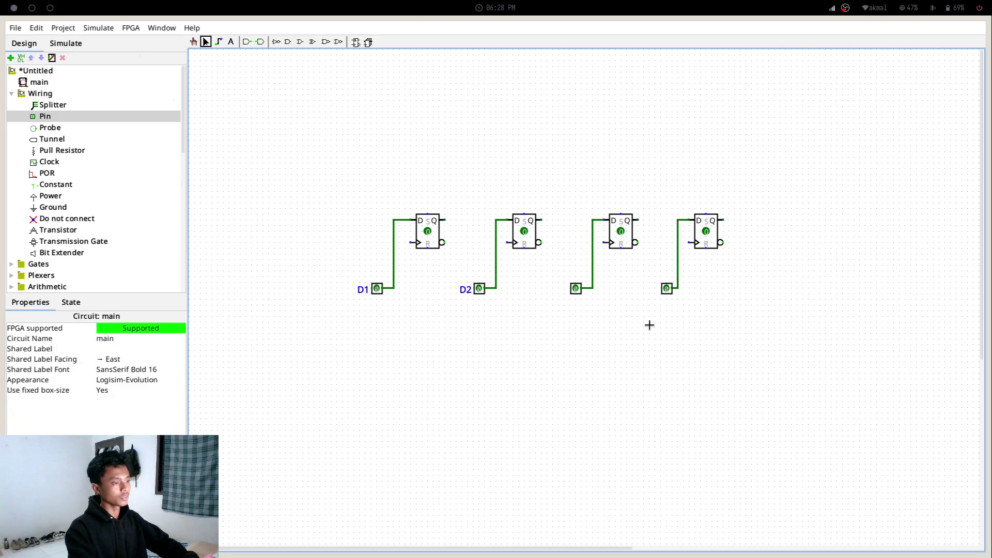
Label the third flip-flop's input pin D3 and the fourth flip-flop's input pin D4.
double_click(578, 288)
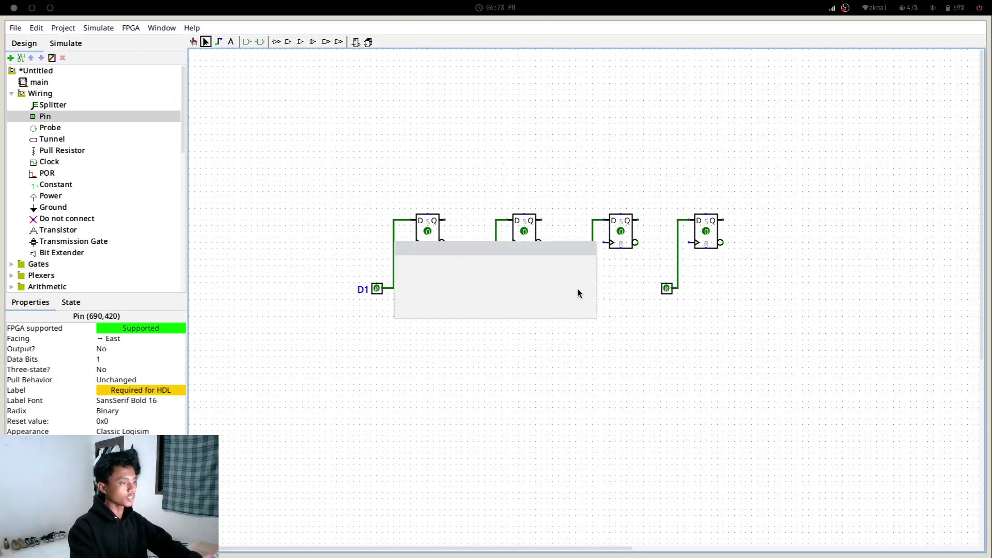
type("D3")
key("Return")
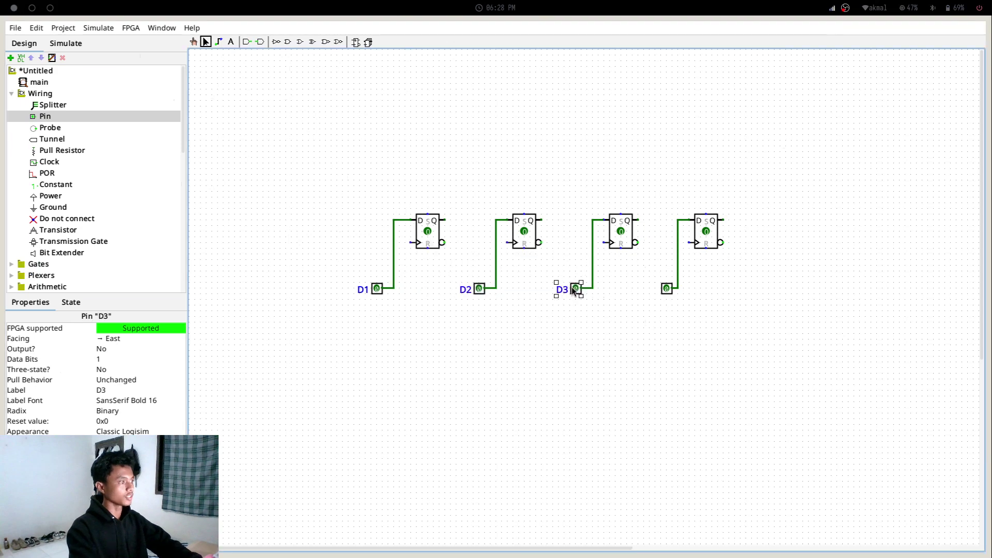
double_click(665, 288)
type("D")
key("Escape")
type("D4")
key("Return")
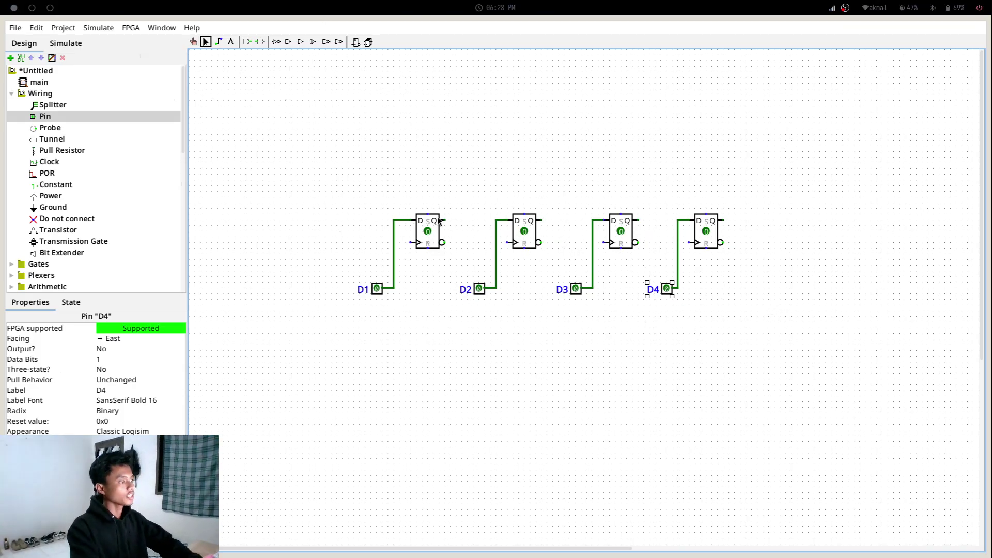
mouse_move(443, 220)
left_mouse_down()
mouse_move(456, 196)
mouse_move(450, 175)
left_mouse_up()
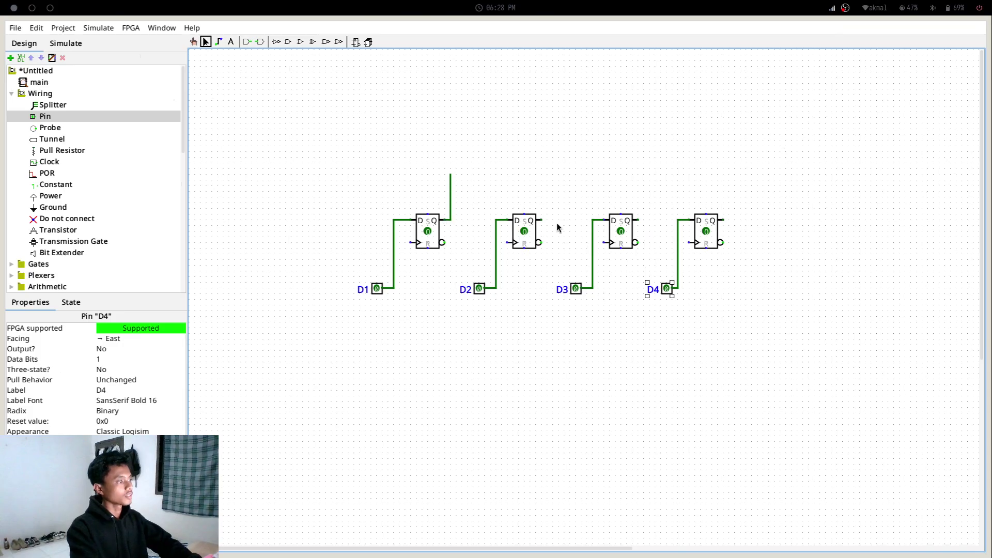
mouse_move(541, 220)
left_mouse_down()
mouse_move(562, 199)
mouse_move(559, 209)
left_mouse_up()
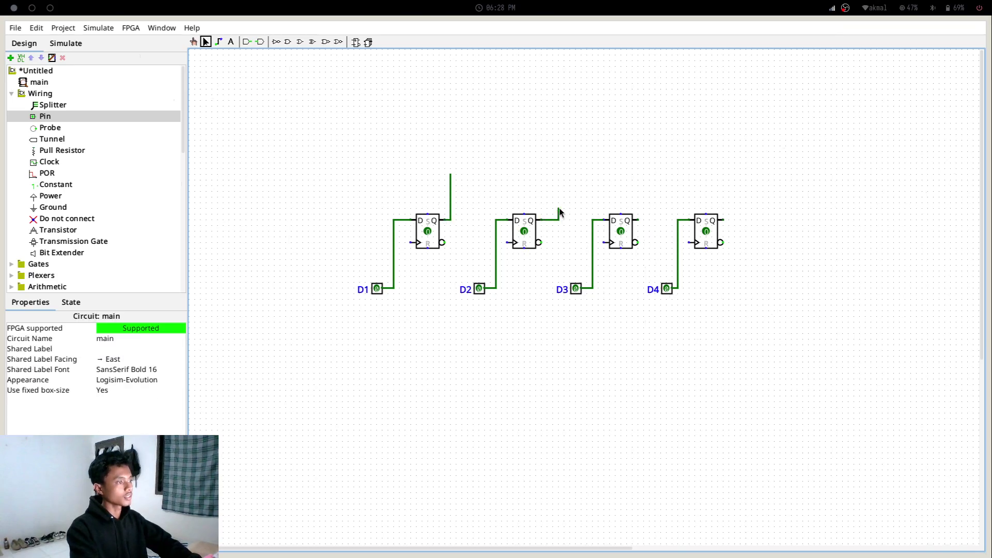
key("Delete")
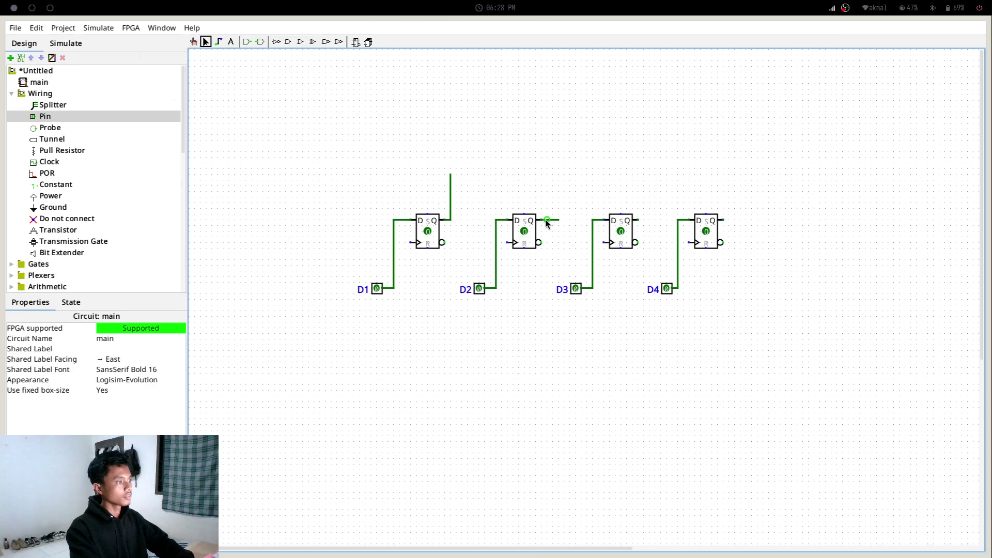
key("ctrl+z")
key("ctrl+z")
key("ctrl+z")
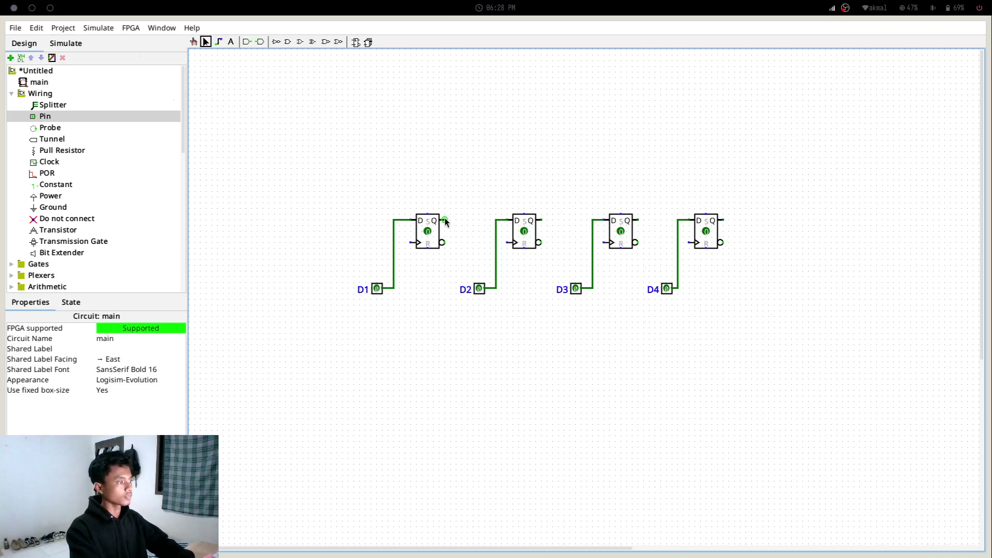
Route a wire upward from the Q output of each of the four flip-flops, ending all four at the same height.
left_click_drag(455, 180, 451, 175)
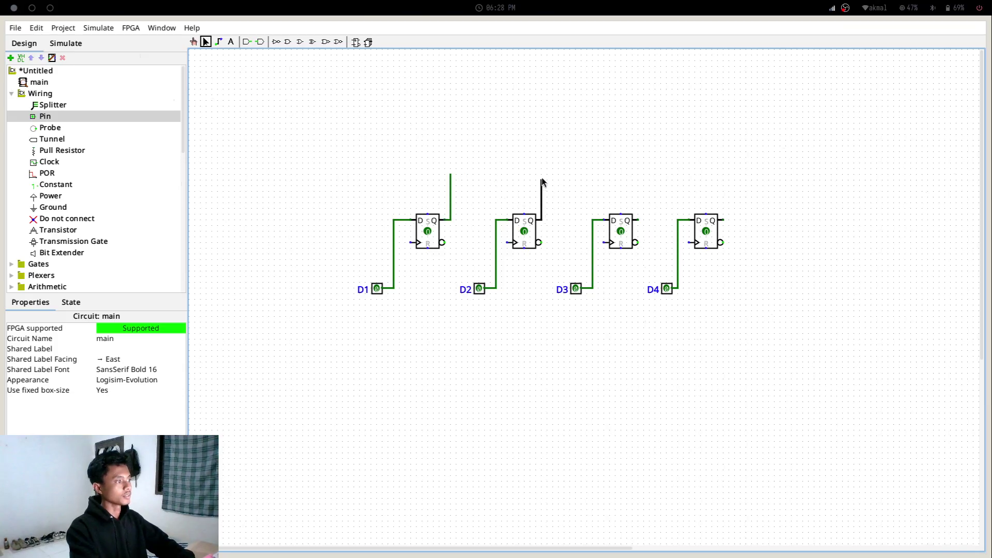
left_click_drag(541, 177, 541, 174)
left_click_drag(637, 219, 637, 174)
left_click_drag(724, 220, 723, 184)
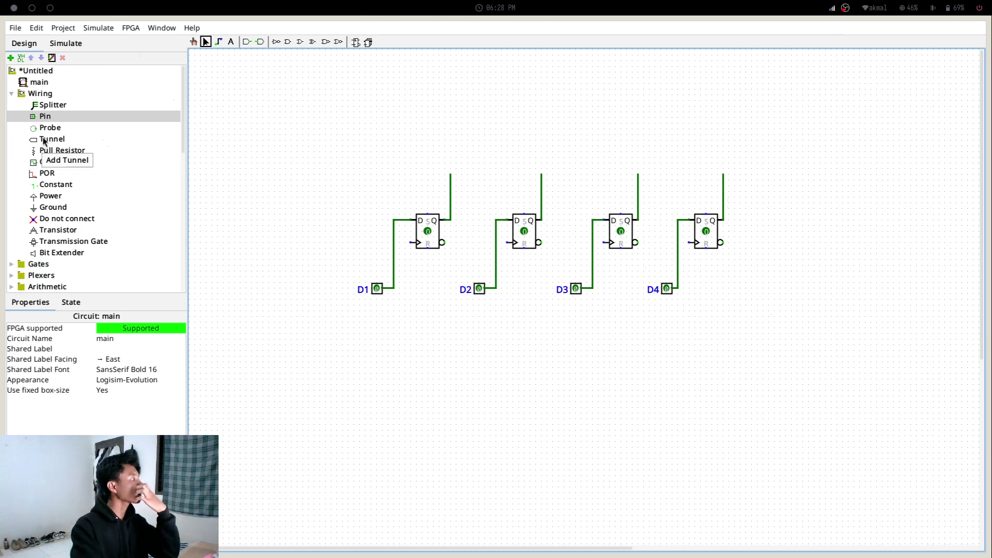
scroll(44, 151, "down", 3)
scroll(45, 151, "up", 2)
scroll(444, 175, "down", 1)
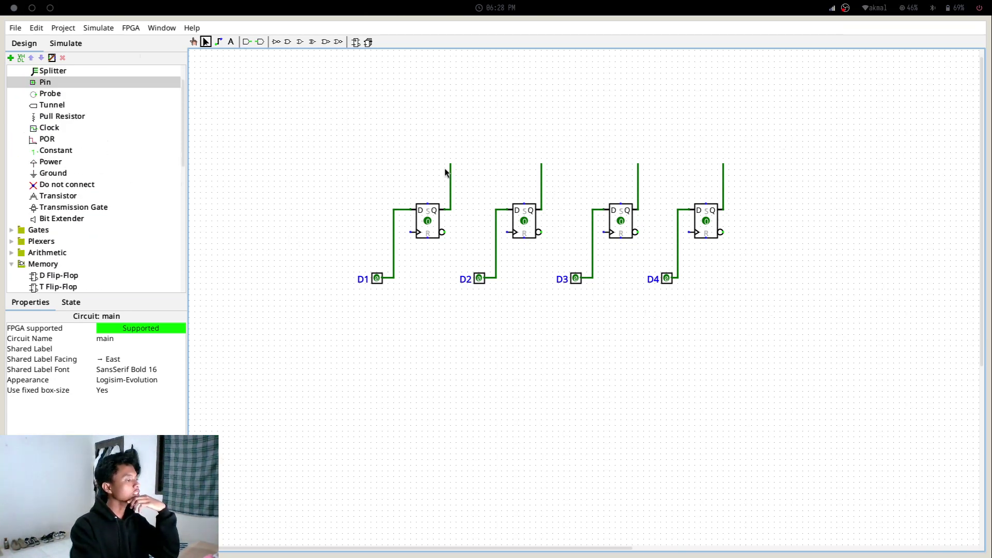
left_click(450, 175)
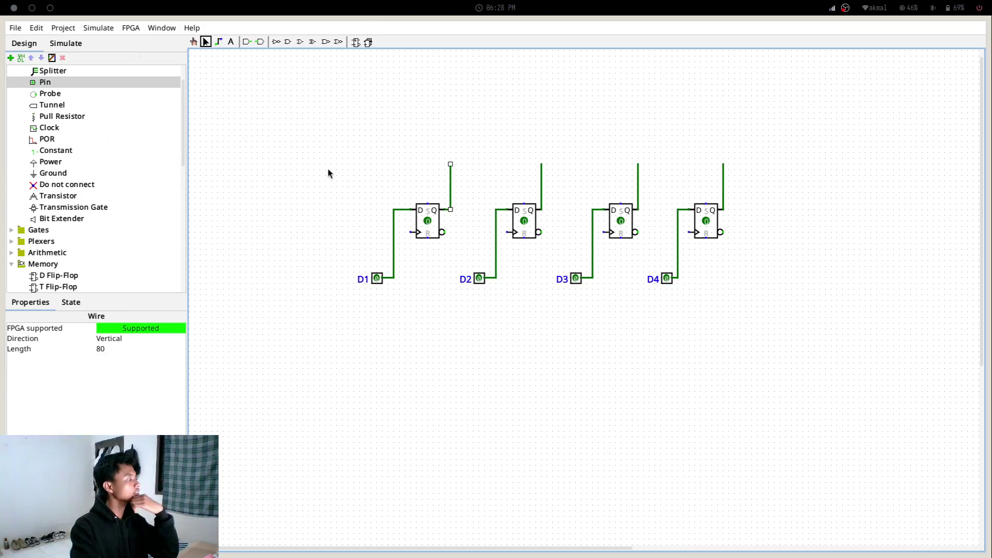
scroll(144, 219, "down", 6)
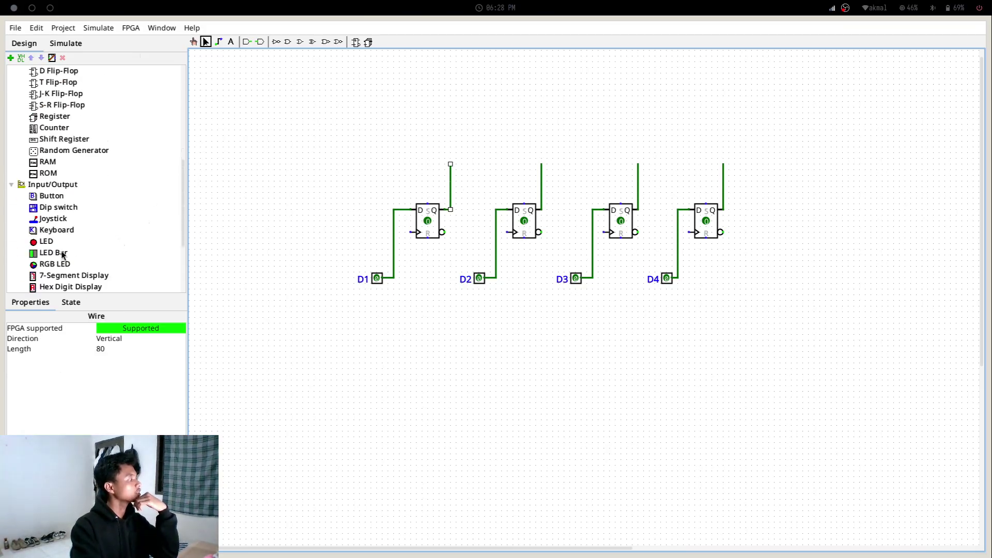
scroll(69, 229, "up", 5)
scroll(68, 230, "up", 2)
left_click(40, 127)
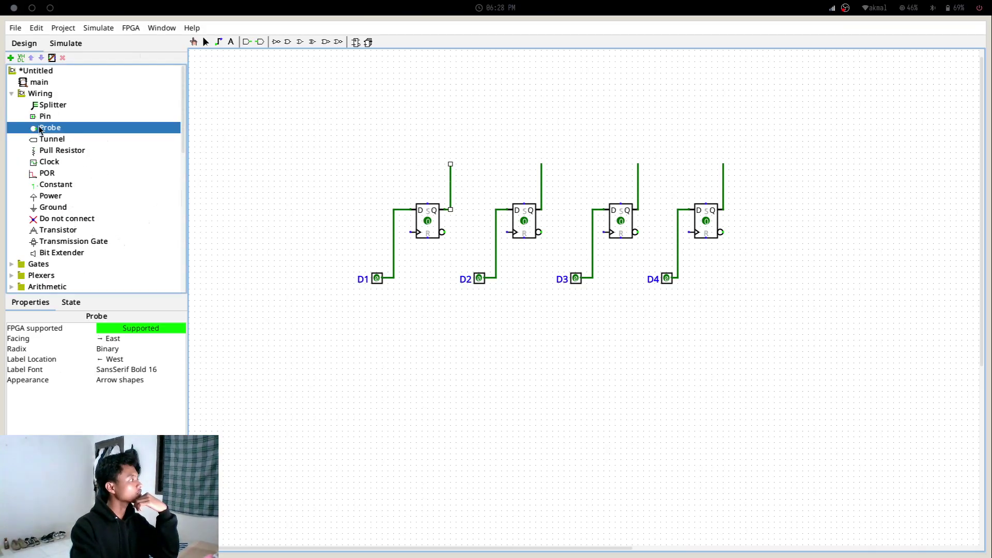
left_click(439, 148)
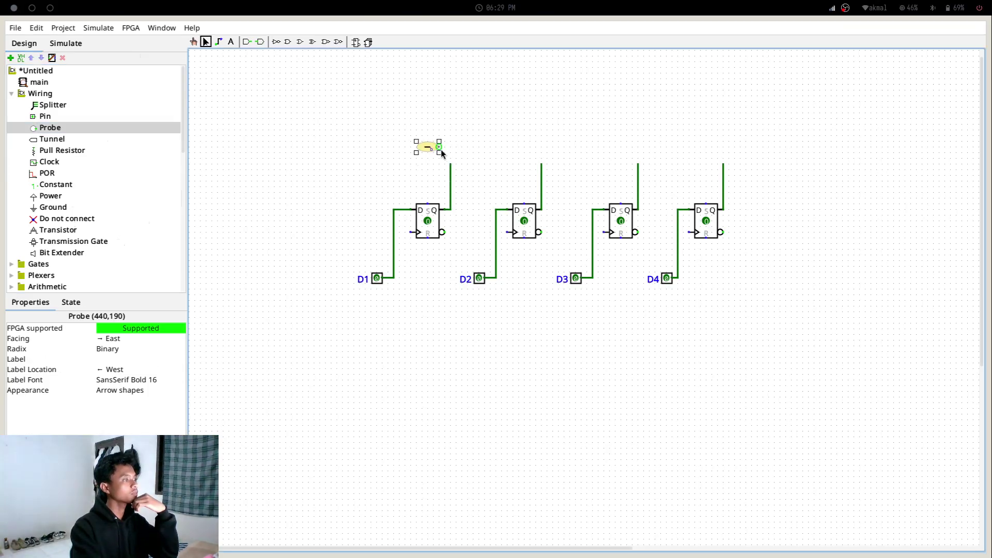
left_click_drag(441, 148, 451, 167)
right_click(429, 150)
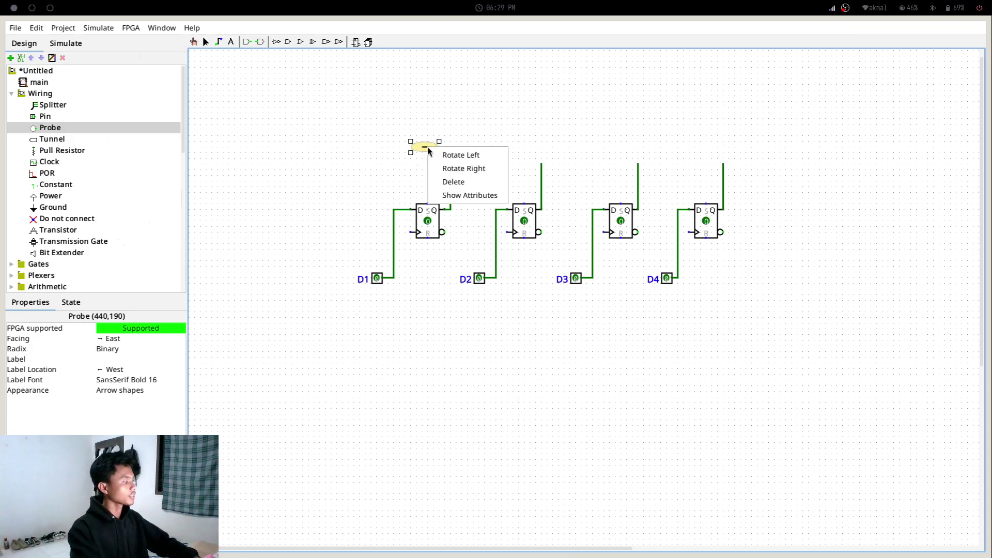
left_click(426, 147)
right_click(428, 149)
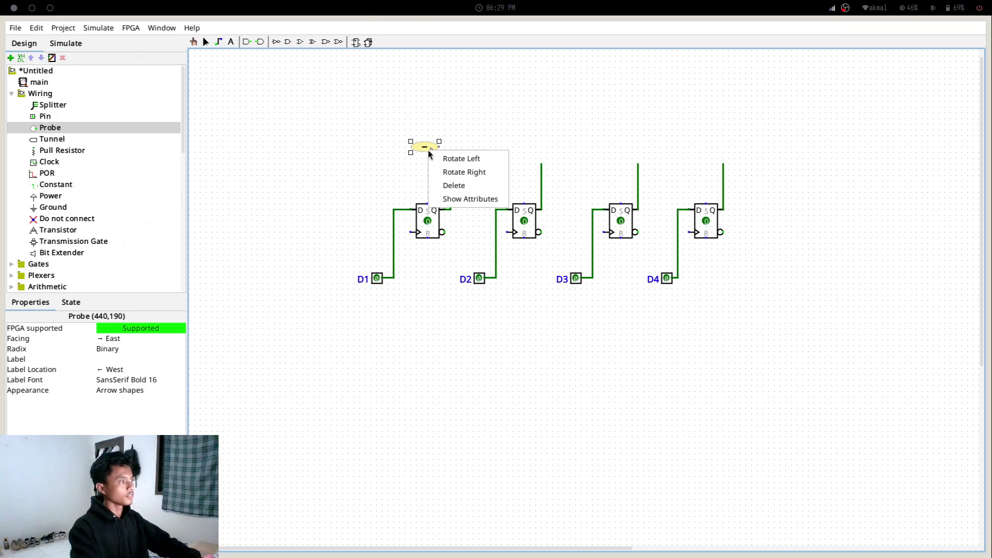
left_click(481, 187)
Place an LED on the first flip-flop's Q wire and connect duplicates of it to the other three Q wires.
scroll(98, 252, "down", 8)
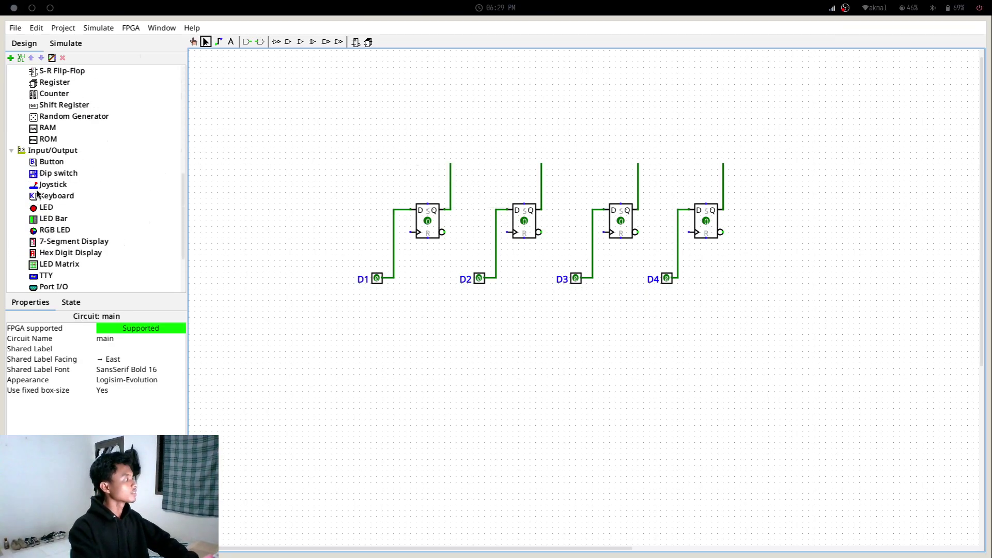
left_click(40, 209)
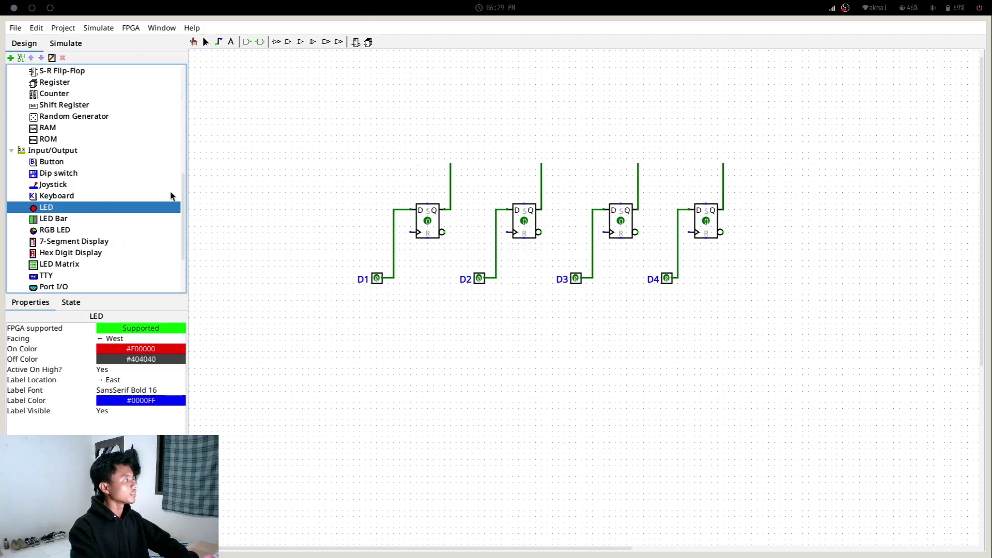
left_click(451, 153)
left_click_drag(445, 153, 642, 158)
key("ctrl+d")
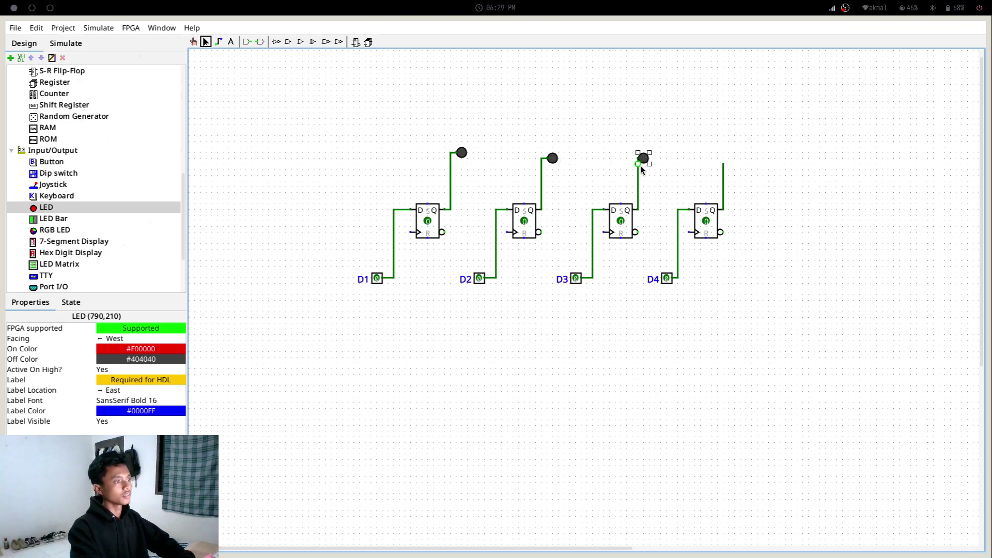
left_click_drag(651, 163, 729, 161)
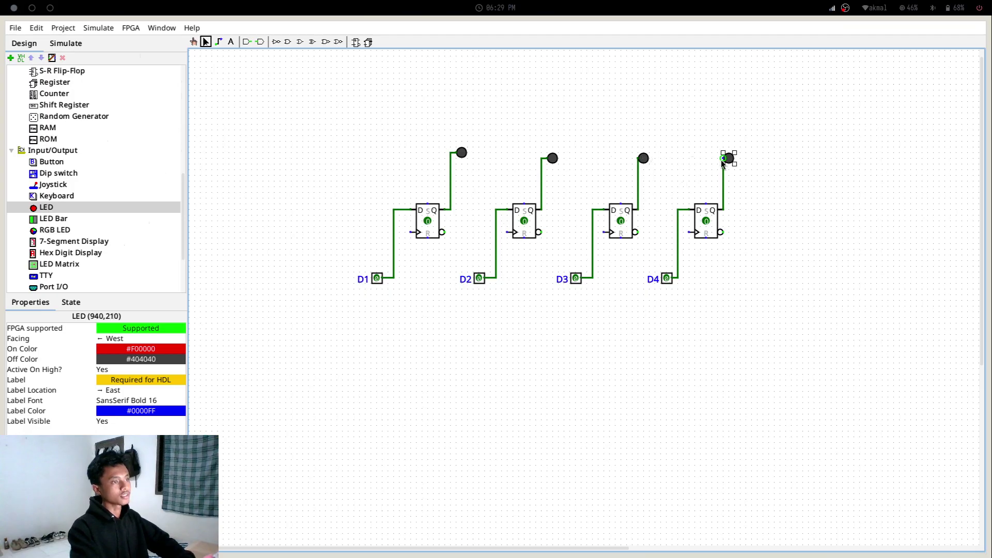
left_click(761, 218)
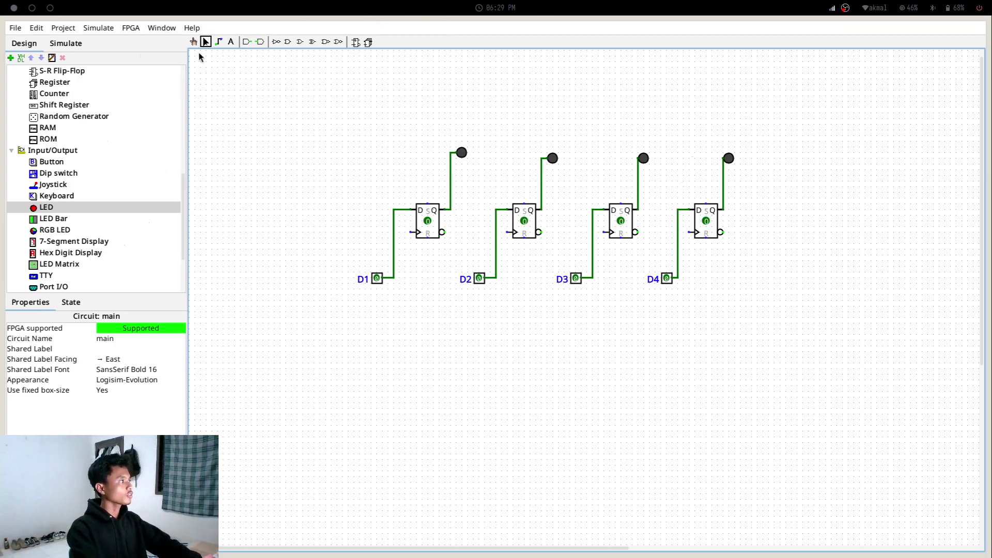
Place a Clock component just above the D1 pin and label it C.
scroll(98, 155, "up", 8)
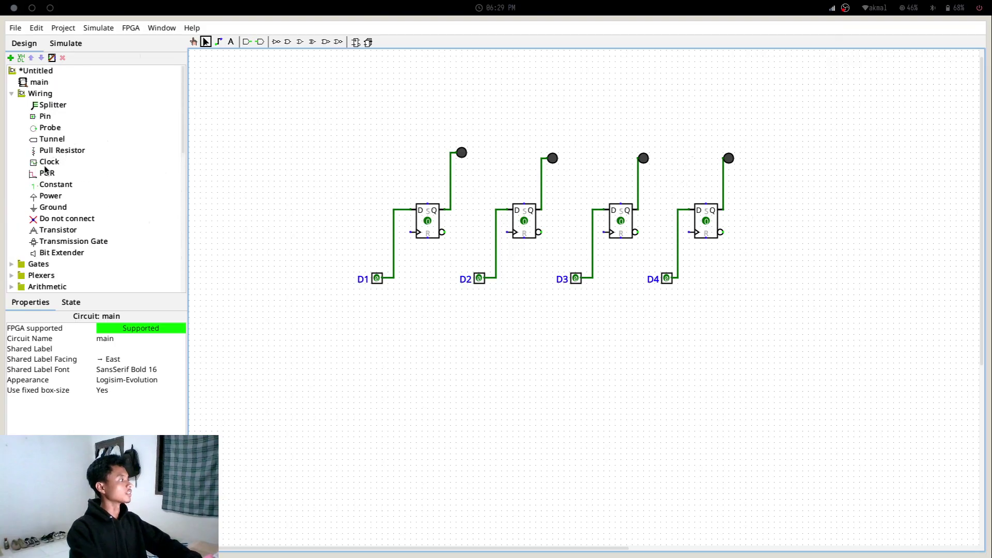
left_click(43, 164)
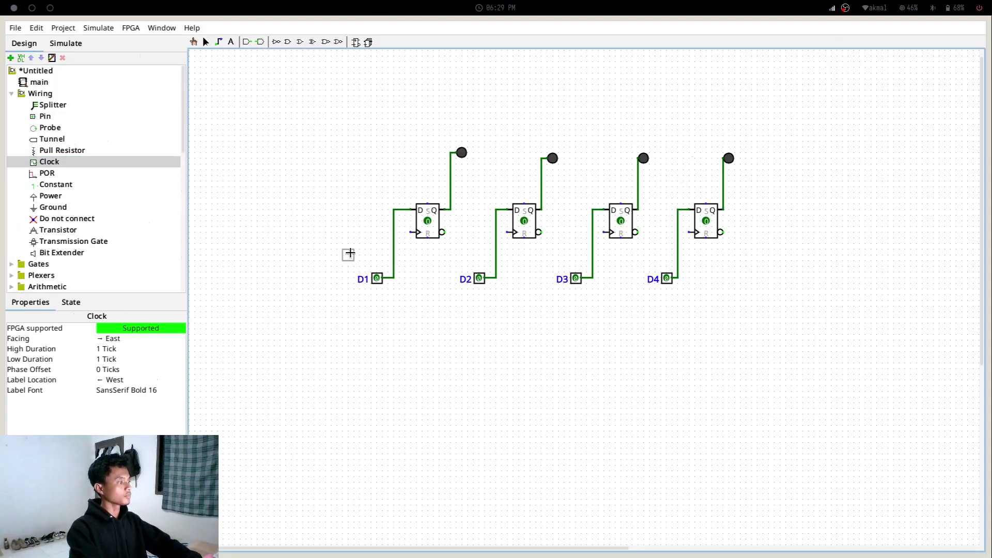
left_click(377, 256)
double_click(376, 256)
type("V")
key("BackSpace")
type("C")
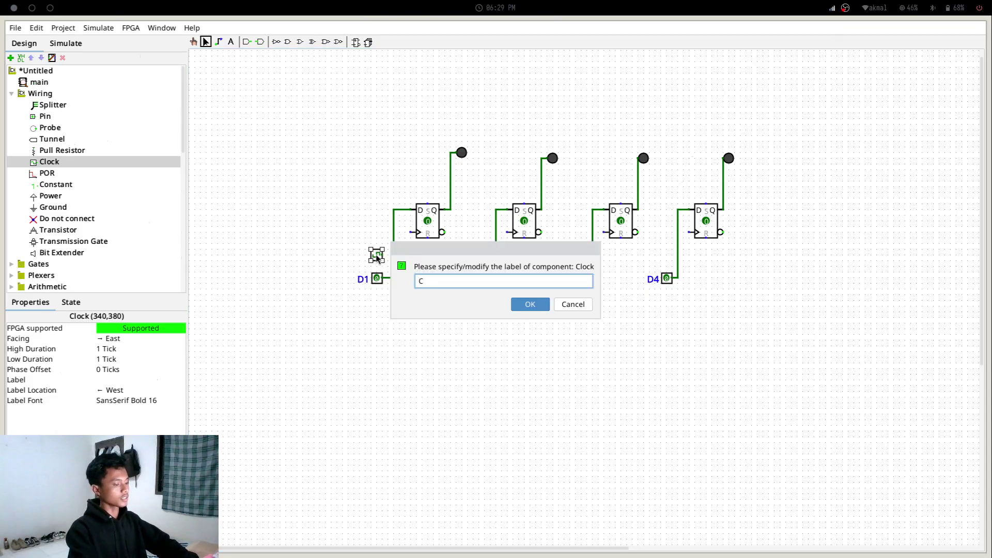
key("Return")
Wire clock C to the clock inputs of all four flip-flops through a shared line running below them.
left_click_drag(383, 255, 410, 243)
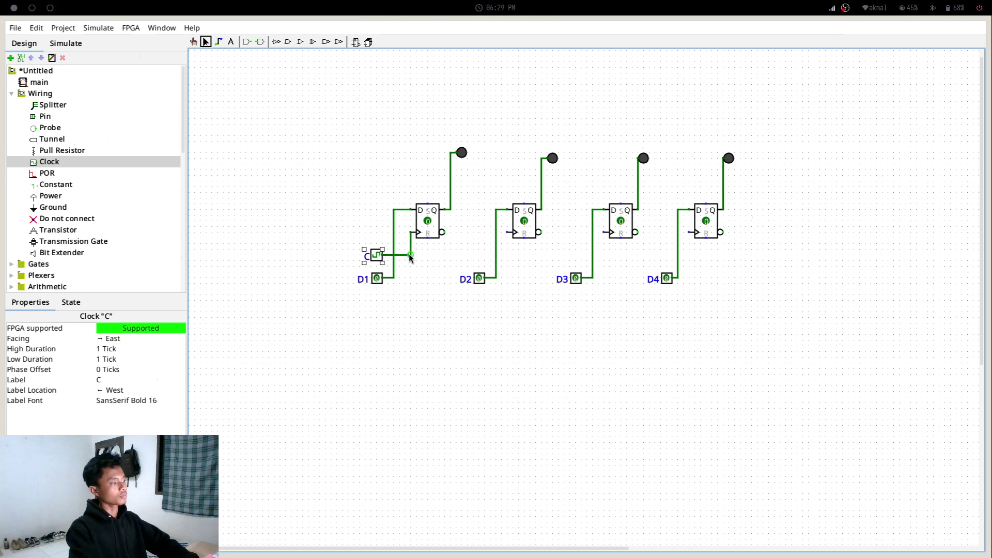
left_click_drag(473, 251, 604, 232)
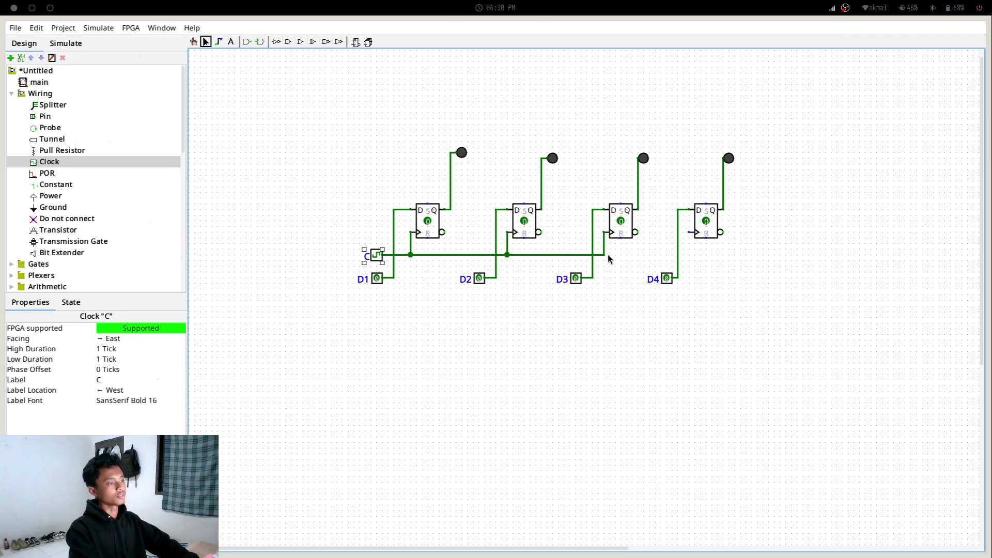
left_click_drag(682, 251, 689, 232)
left_click(745, 293)
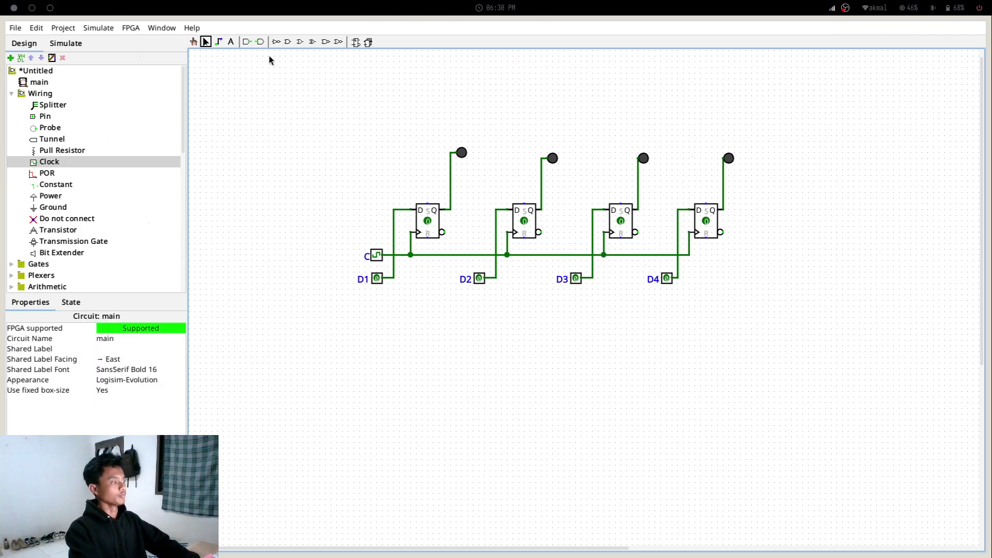
Test the circuit with the Poke tool by setting D1 to 1 and toggling clock C repeatedly, and setting D3 to 1 and toggling the clock again.
left_click(193, 41)
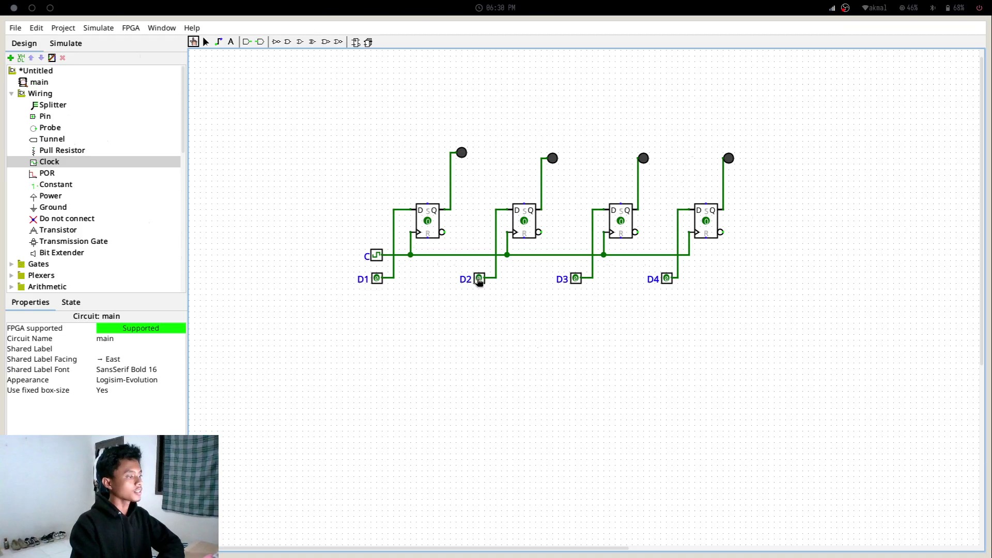
left_click(376, 280)
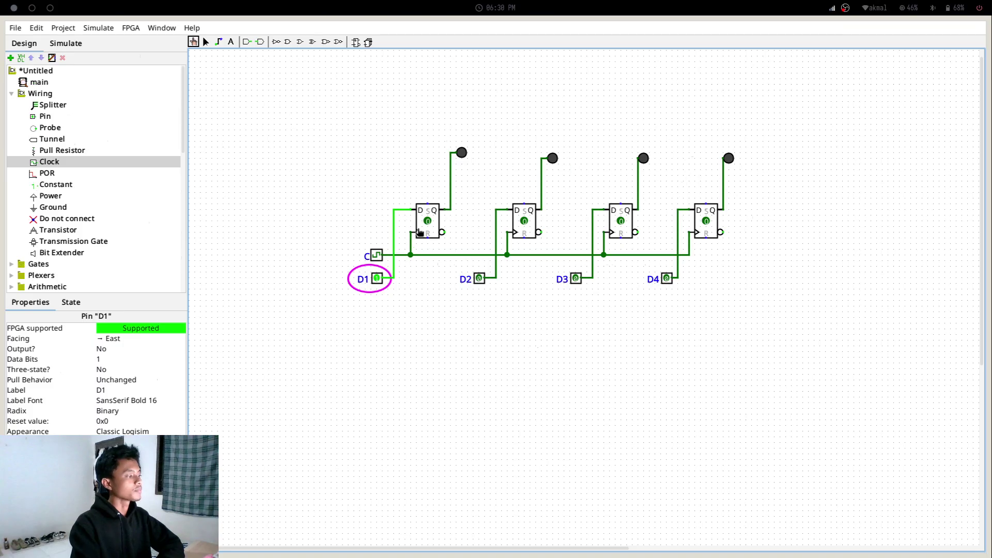
left_click(376, 255)
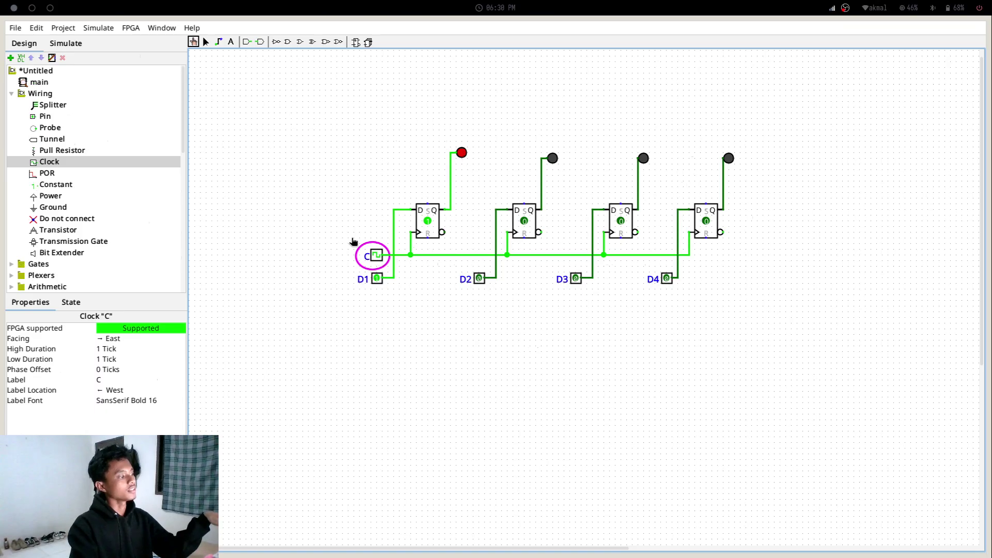
left_click(376, 257)
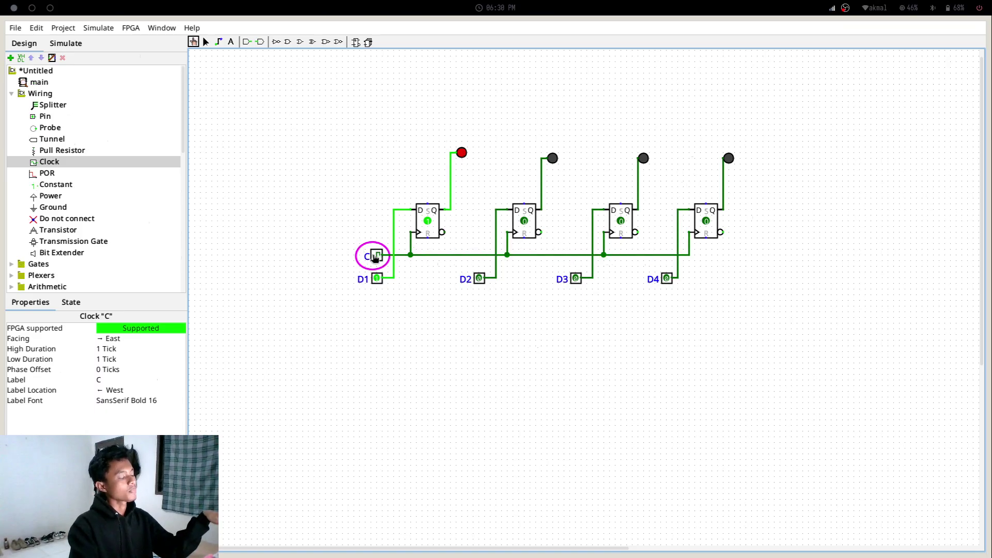
left_click(376, 256)
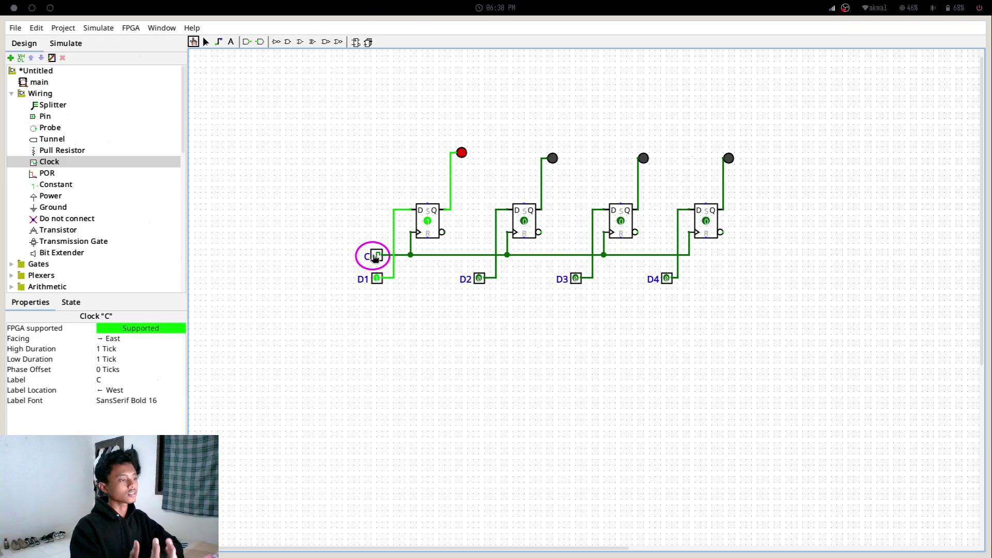
left_click(375, 257)
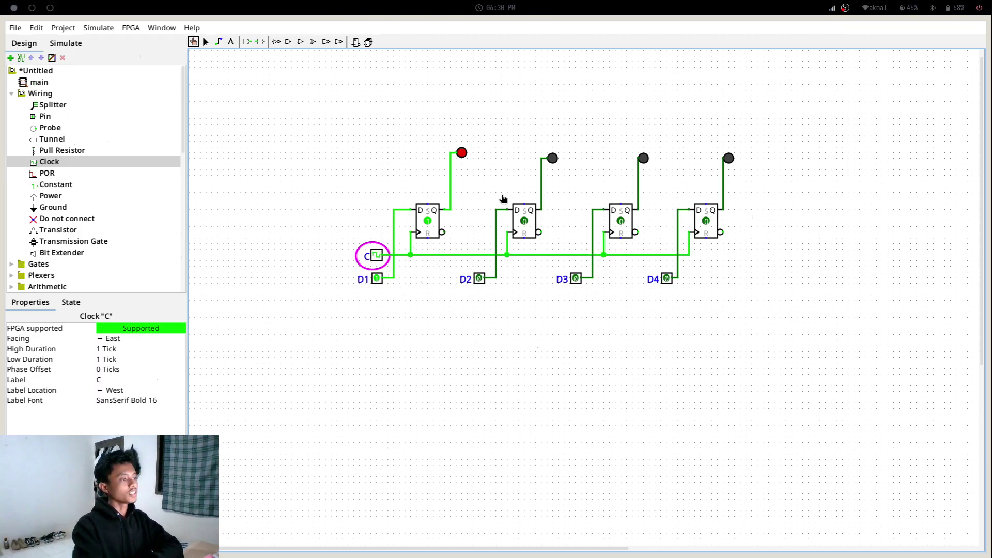
left_click(576, 279)
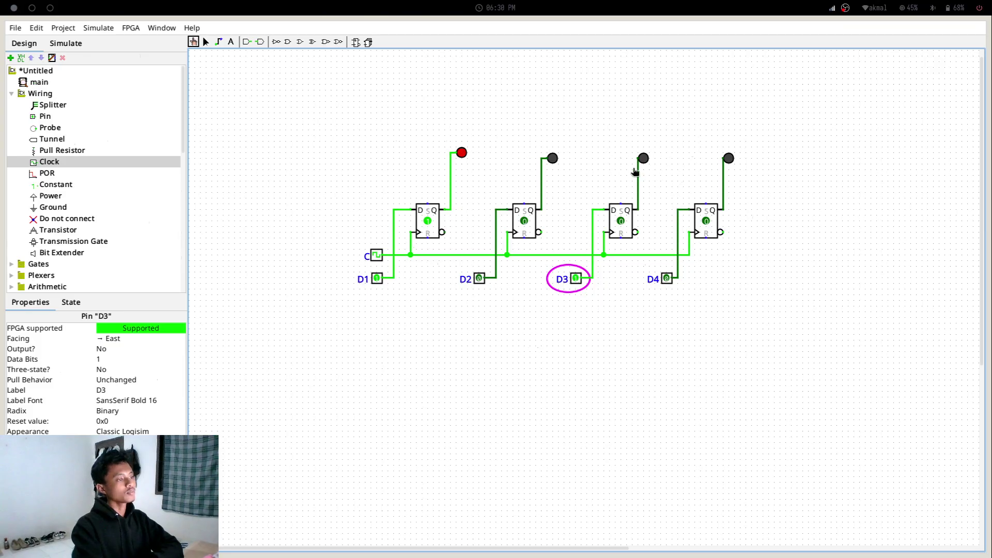
left_click(378, 257)
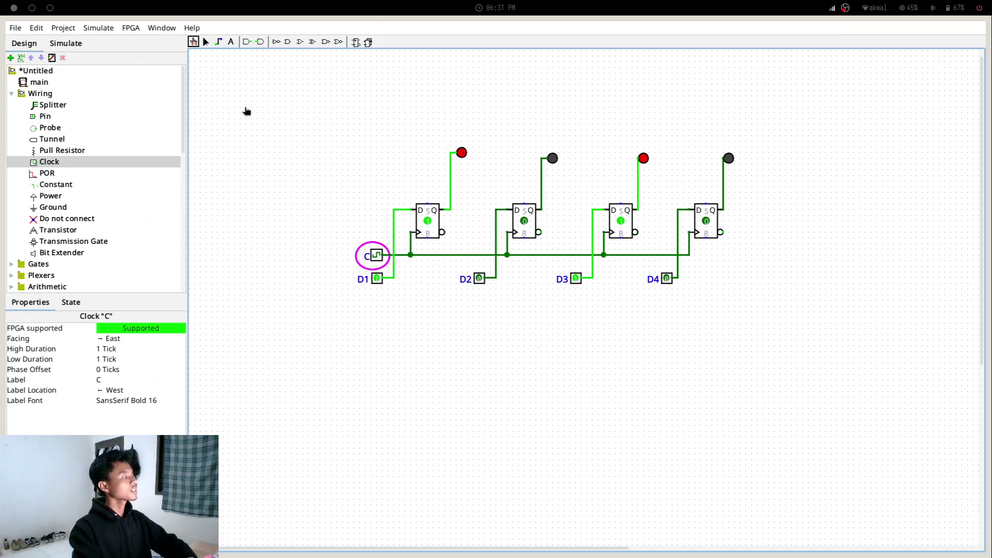
Enable automatic clock ticking for the simulation.
left_click(110, 29)
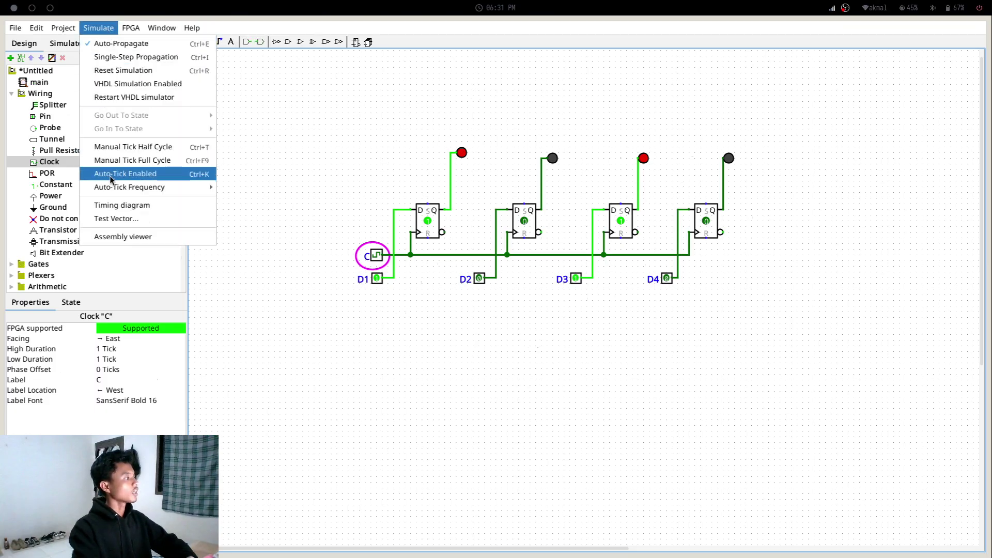
left_click(110, 178)
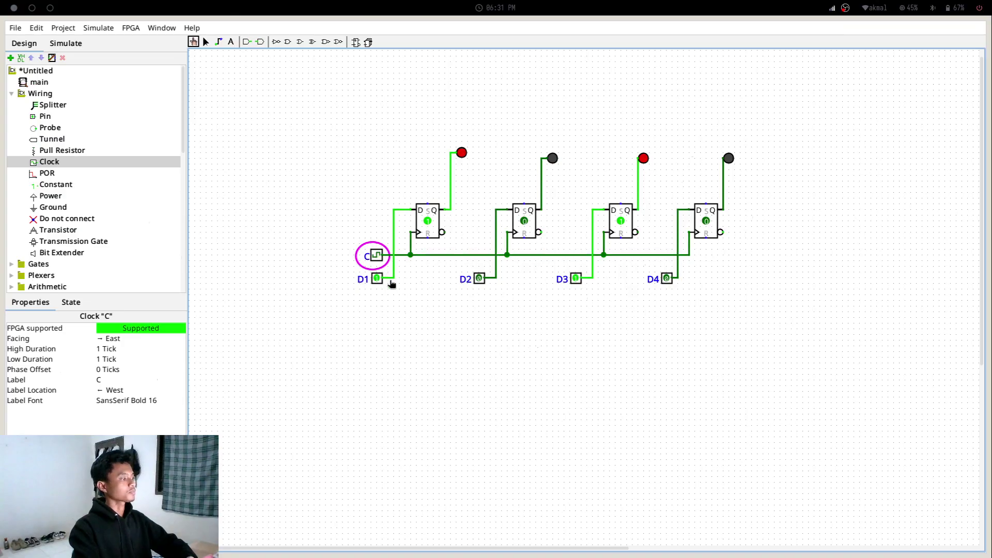
Open the timing diagram window to view its logging options, and close it again.
left_click(106, 28)
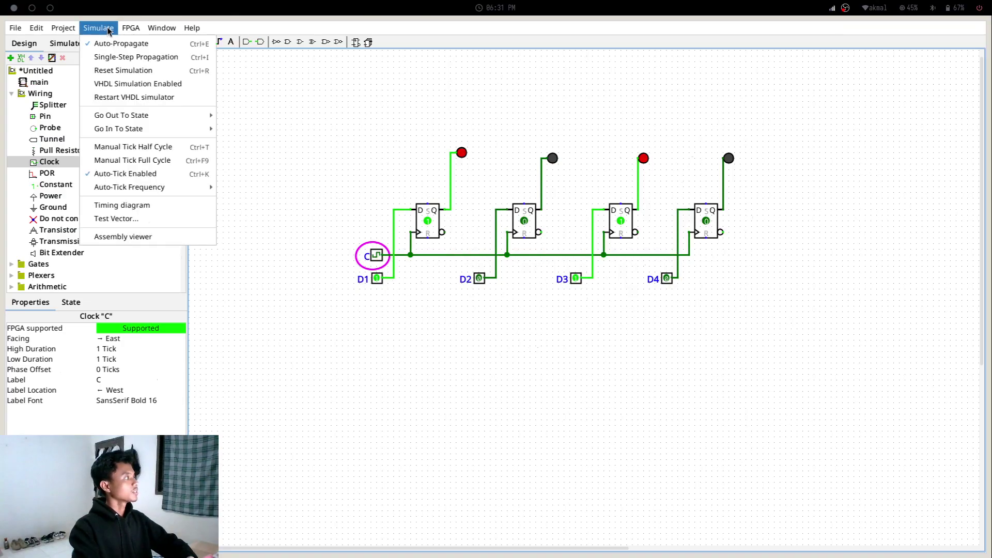
left_click(131, 206)
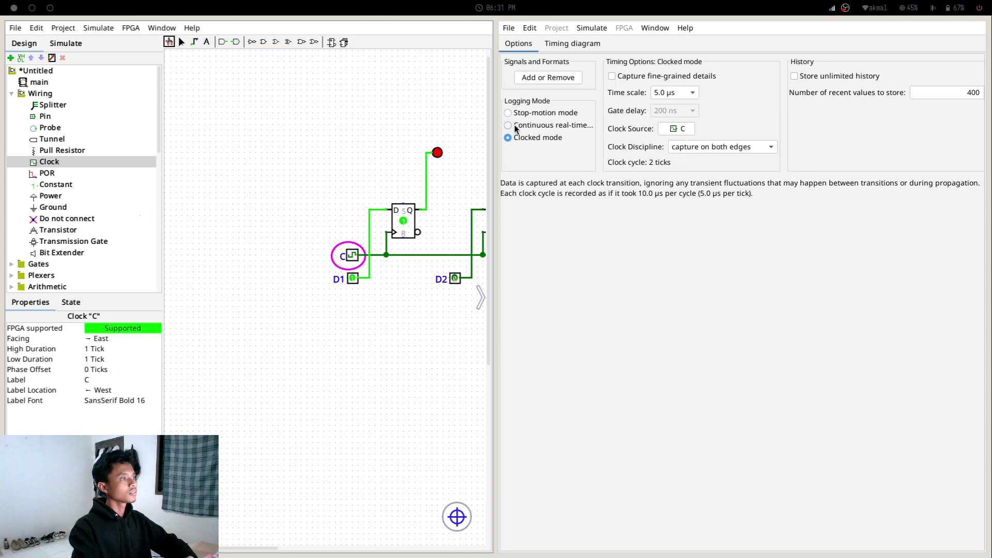
left_click(550, 78)
key("Return")
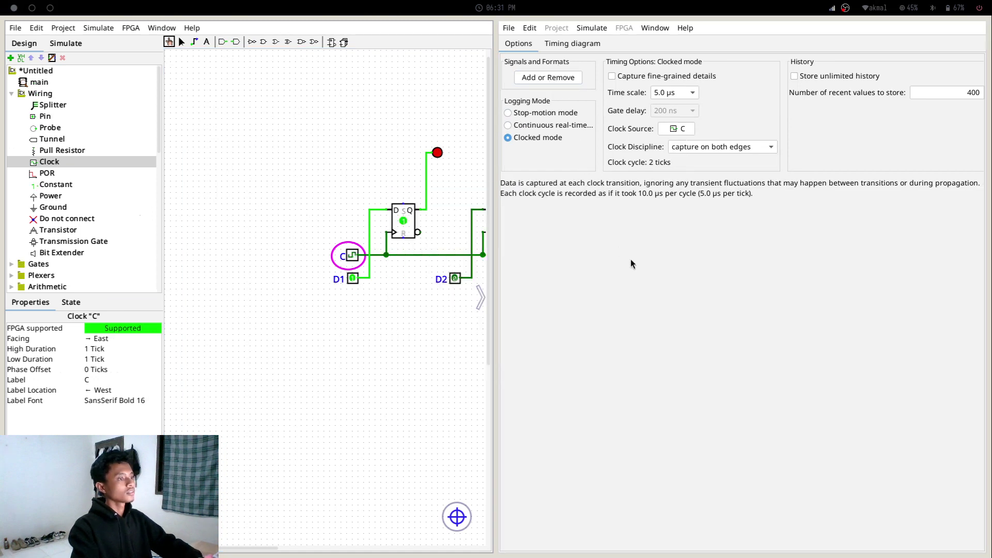
key("ctrl+w")
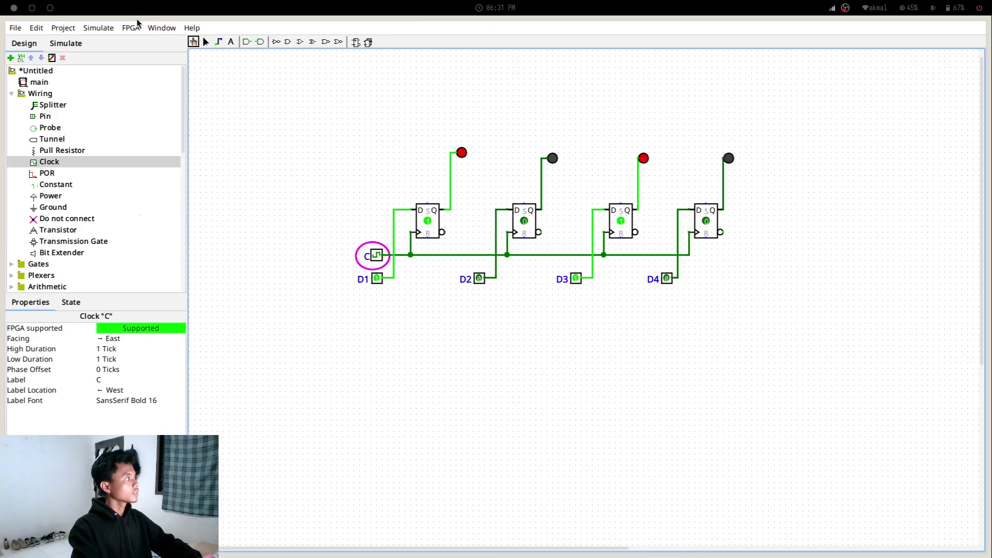
left_click(138, 28)
mouse_move(98, 28)
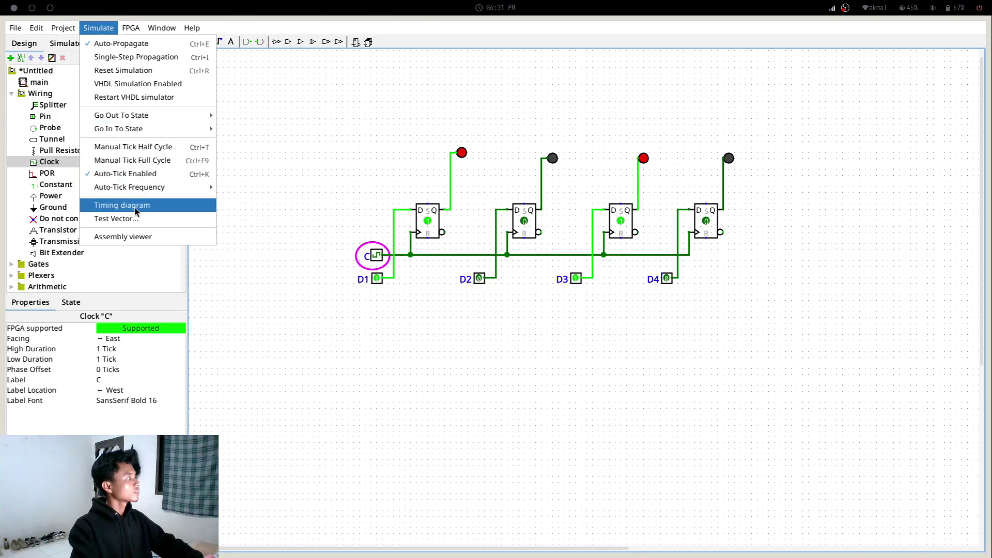
left_click(137, 223)
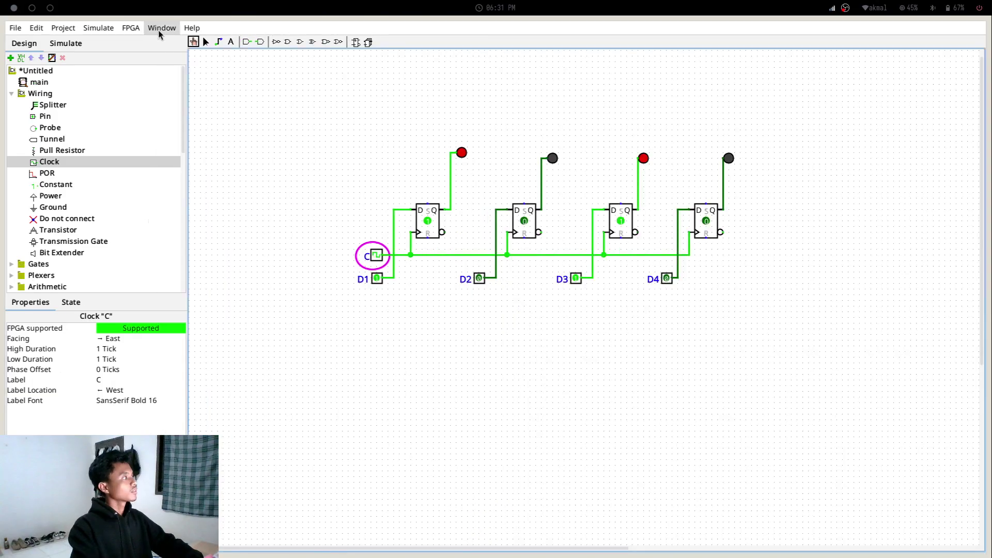
left_click(160, 28)
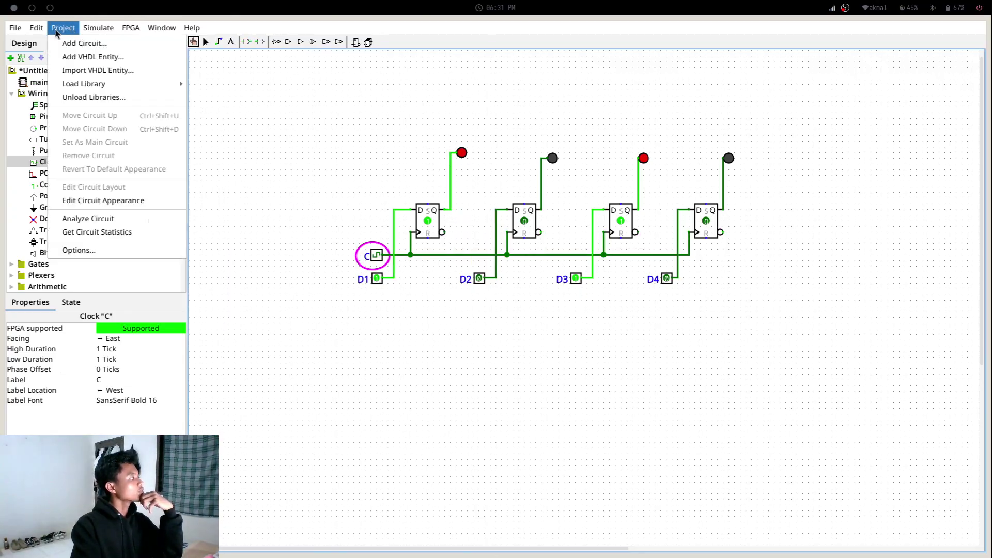
mouse_move(162, 27)
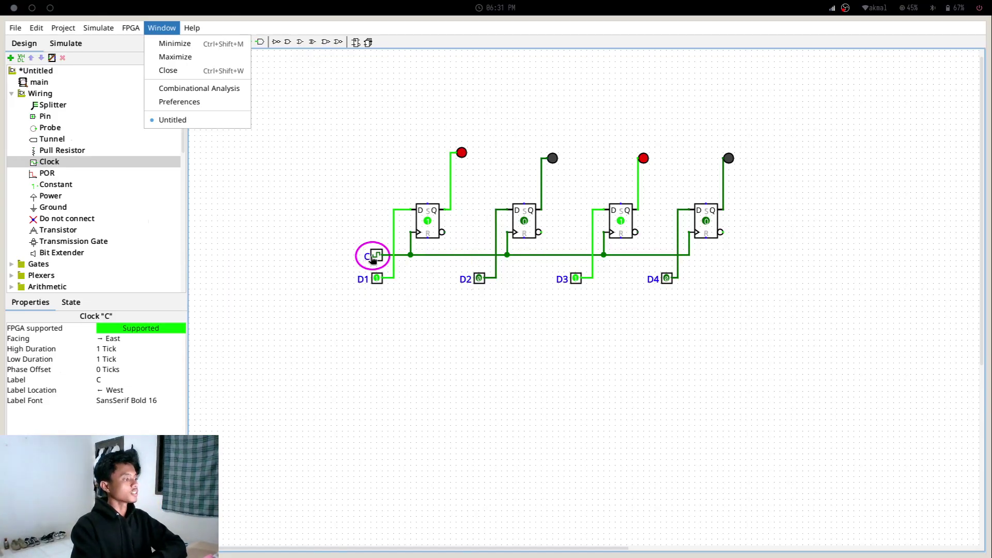
left_click(201, 122)
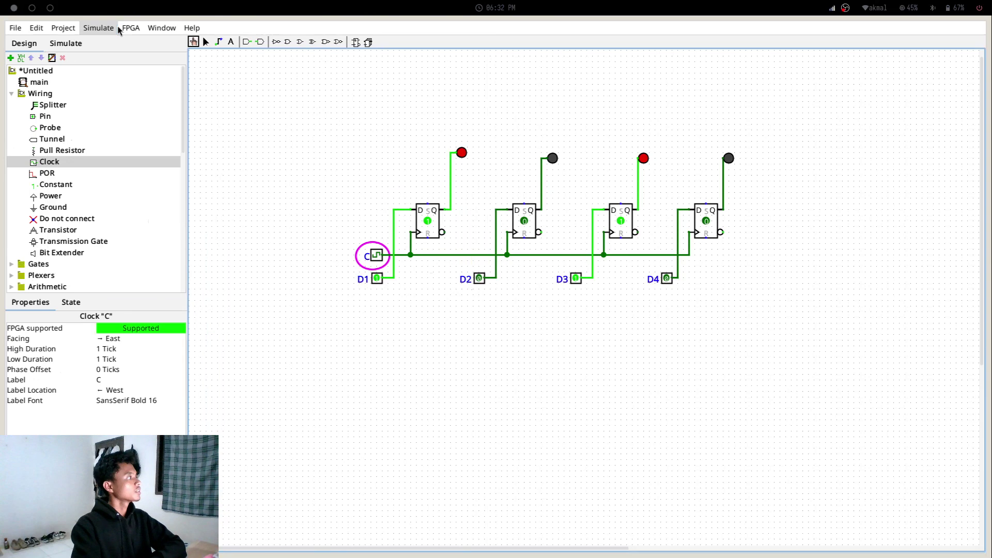
left_click(128, 30)
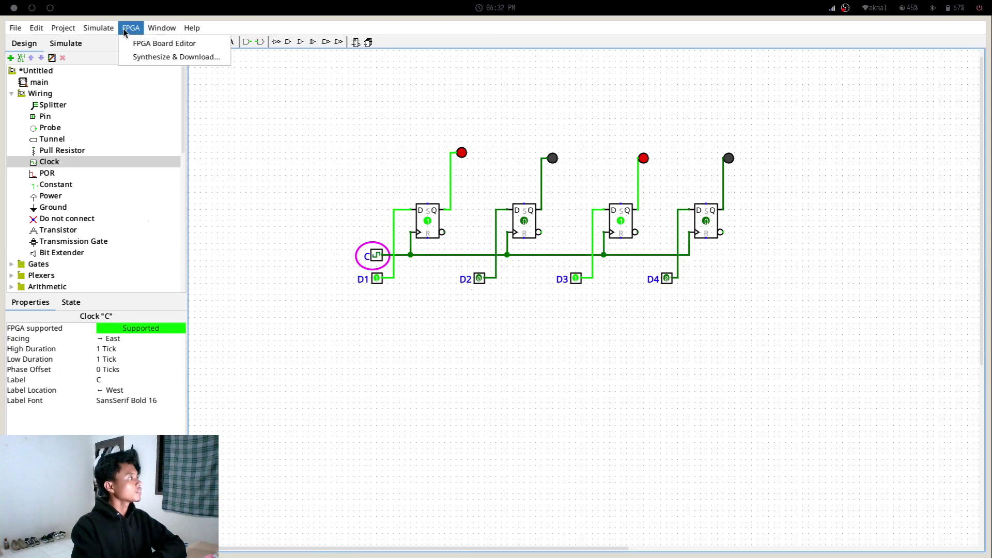
left_click(141, 45)
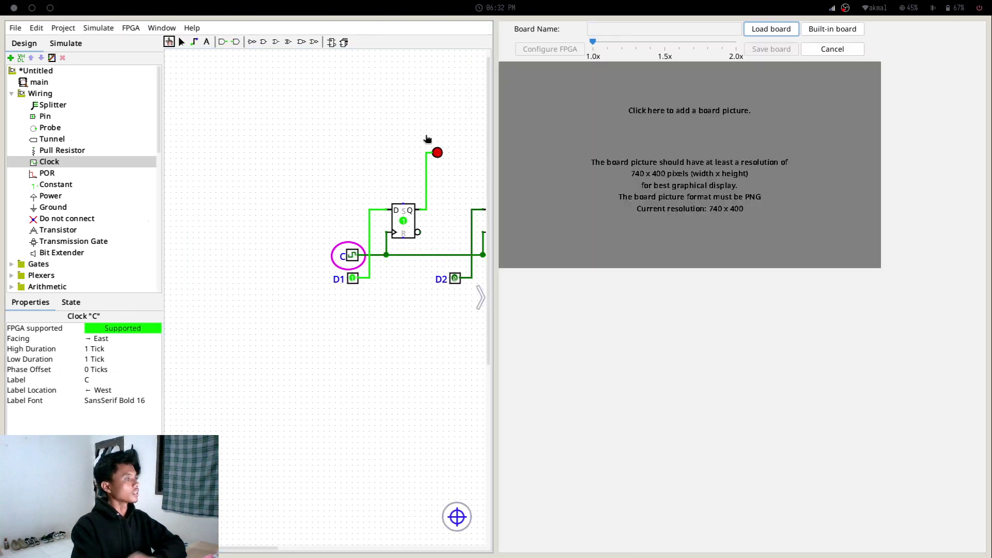
key("Escape")
Reopen the timing diagram window, review which circuit signals are selected for viewing, and close the window.
left_click(95, 26)
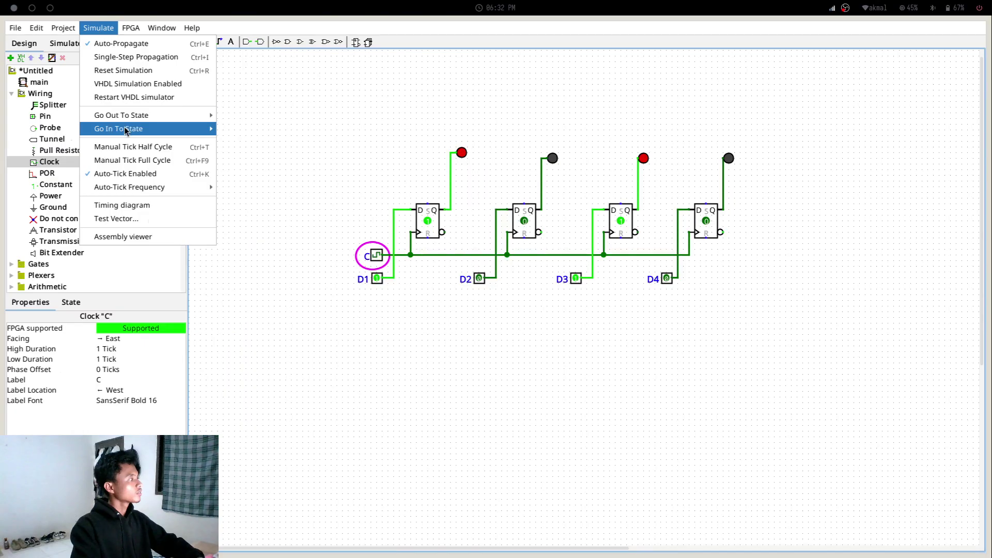
mouse_move(133, 190)
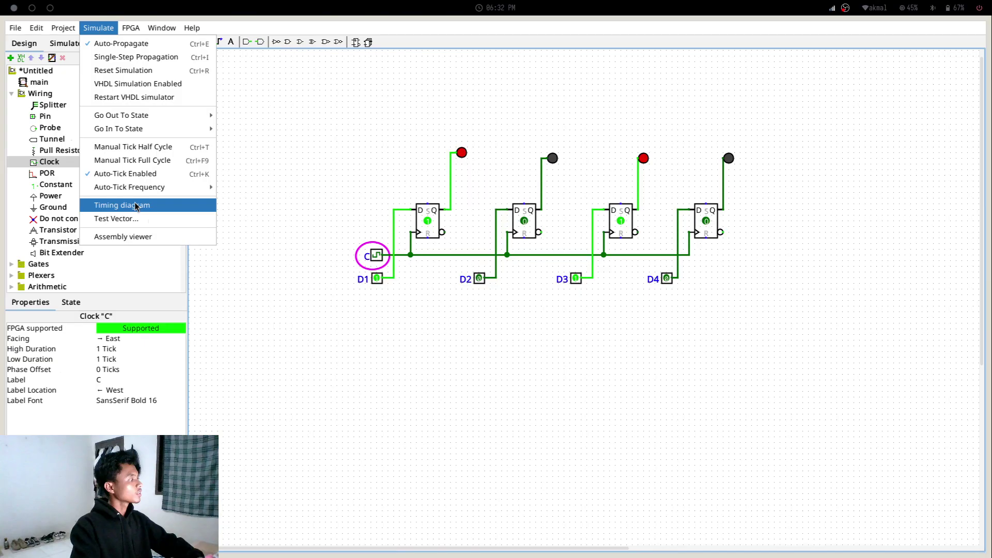
left_click(136, 206)
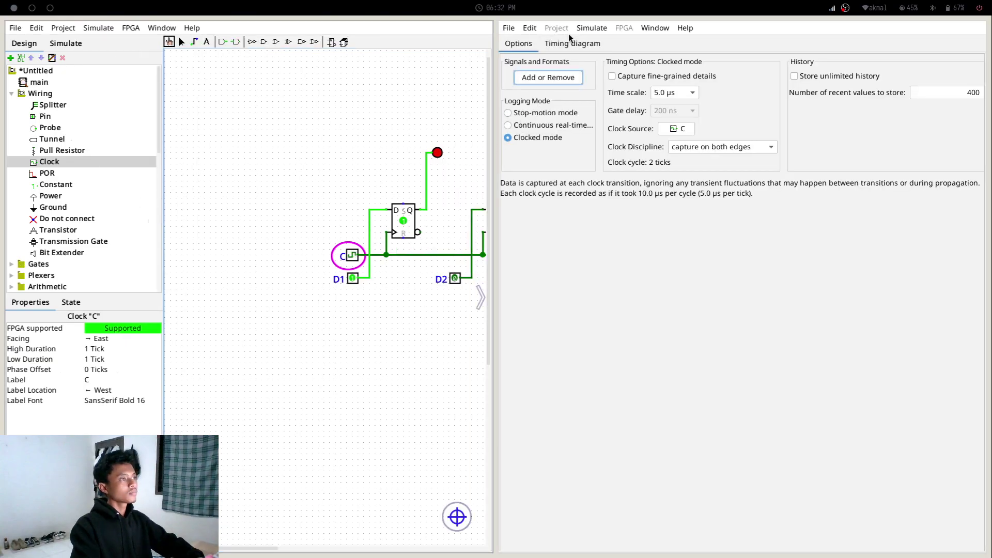
left_click(581, 29)
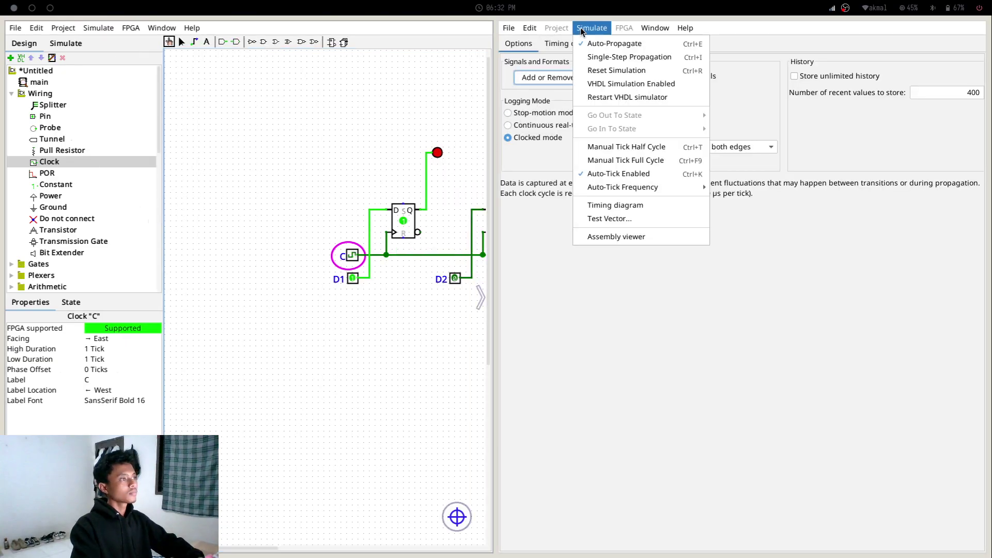
left_click(547, 77)
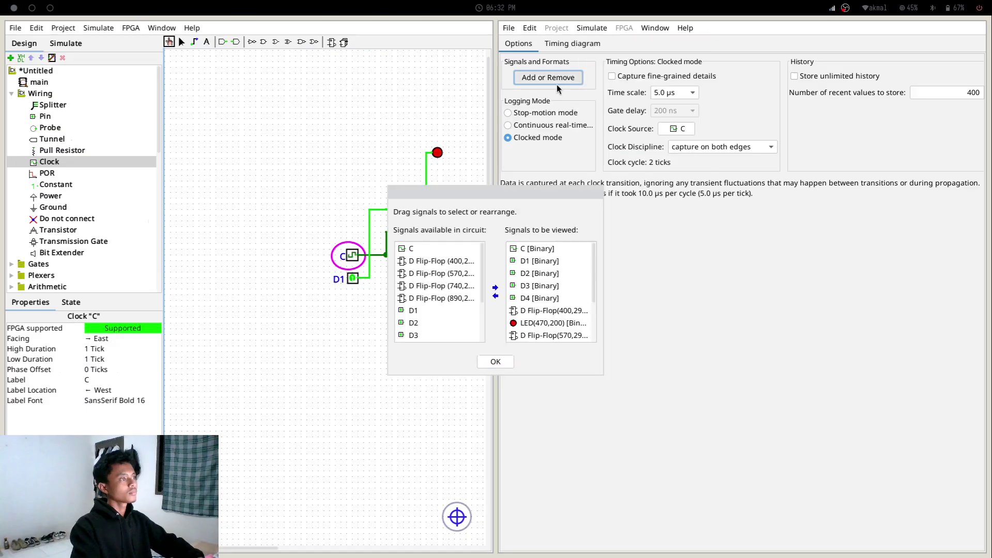
left_click(492, 362)
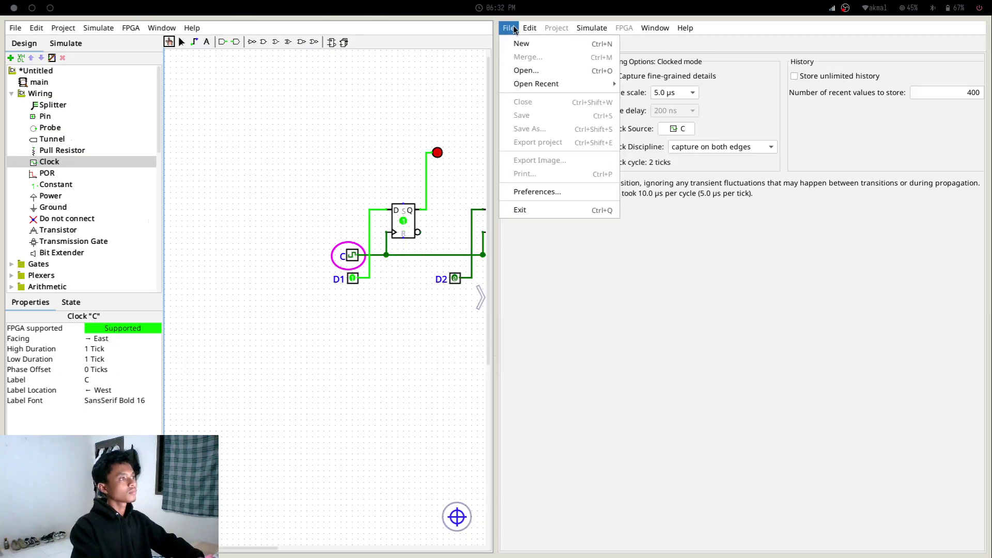
left_click(562, 39)
left_click(655, 28)
left_click(666, 119)
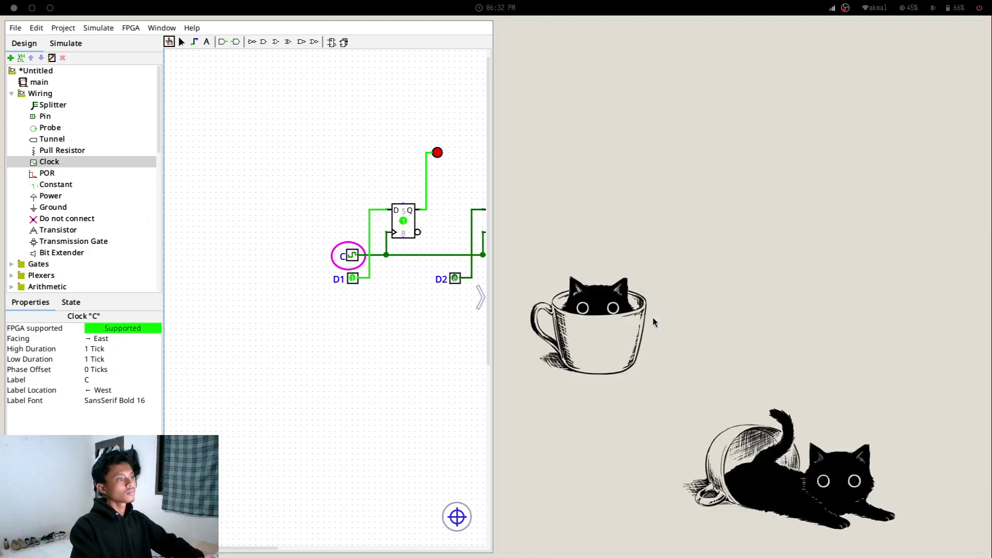
left_click(191, 28)
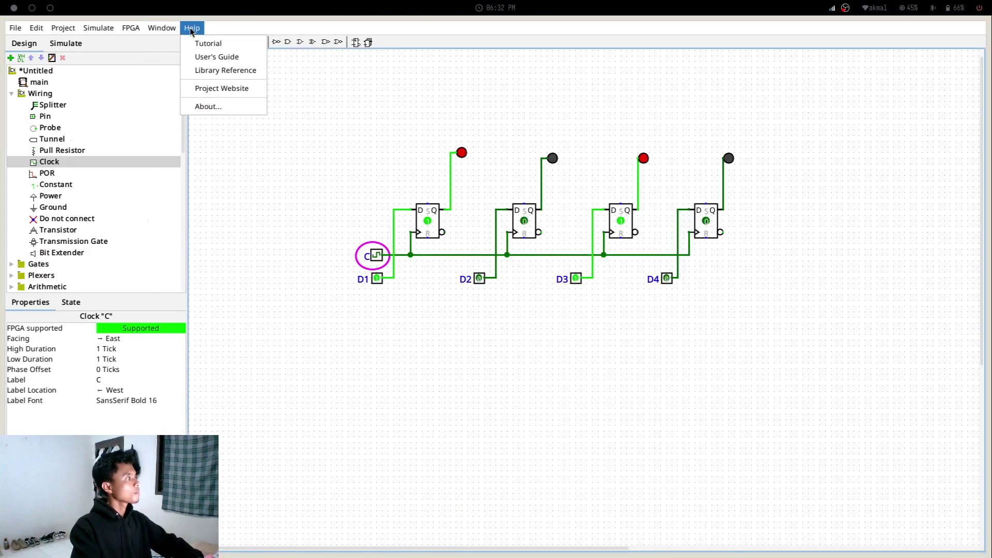
mouse_move(168, 30)
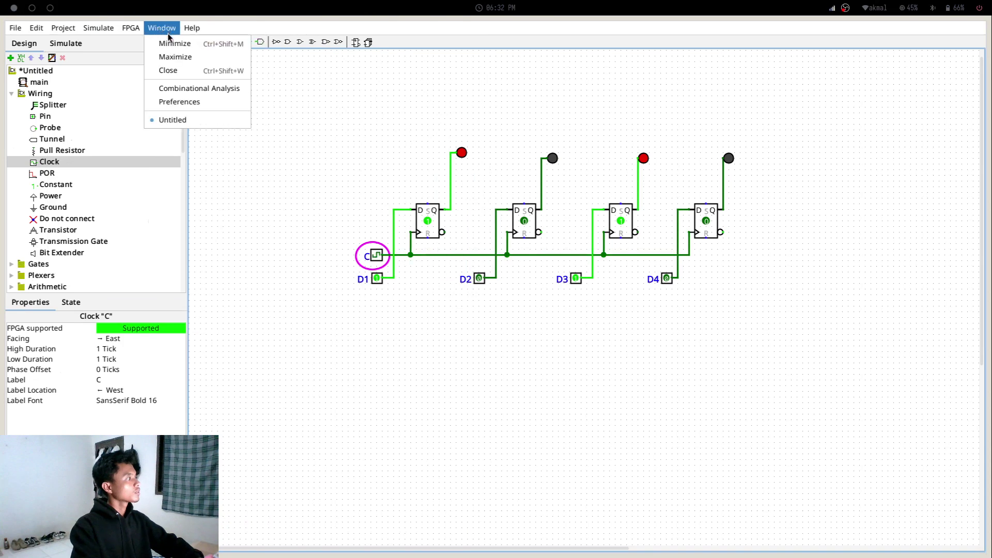
mouse_move(132, 32)
mouse_move(96, 30)
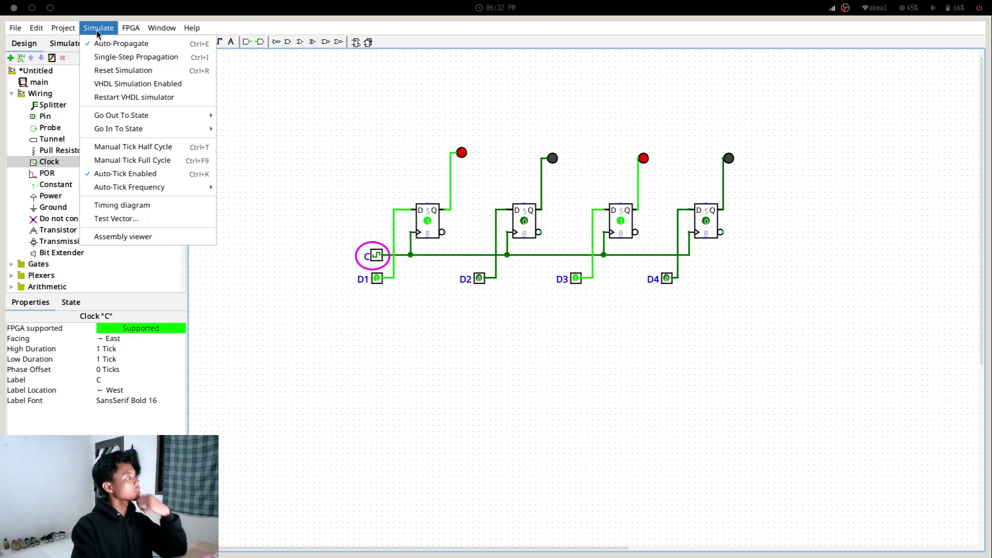
left_click(113, 86)
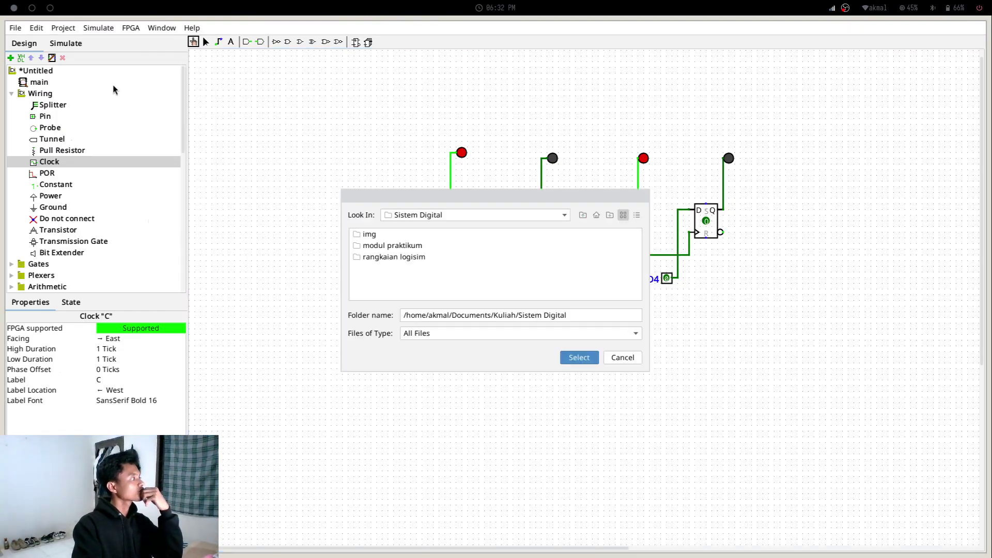
key("Escape")
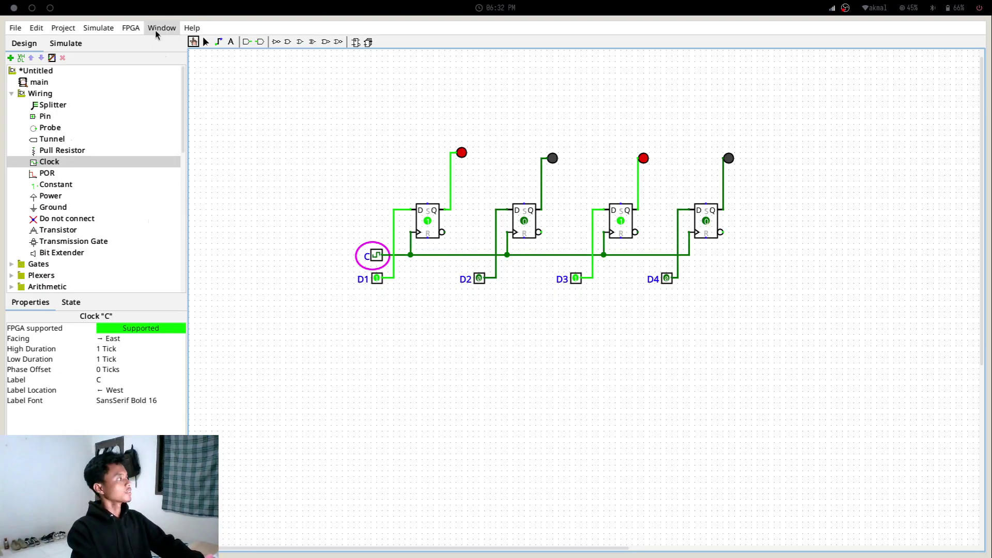
left_click(76, 30)
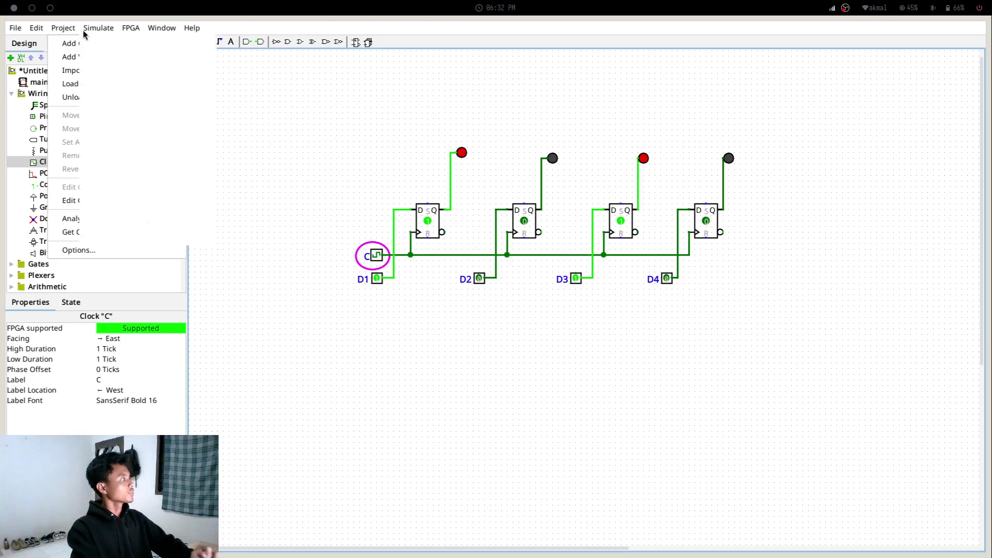
left_click(535, 308)
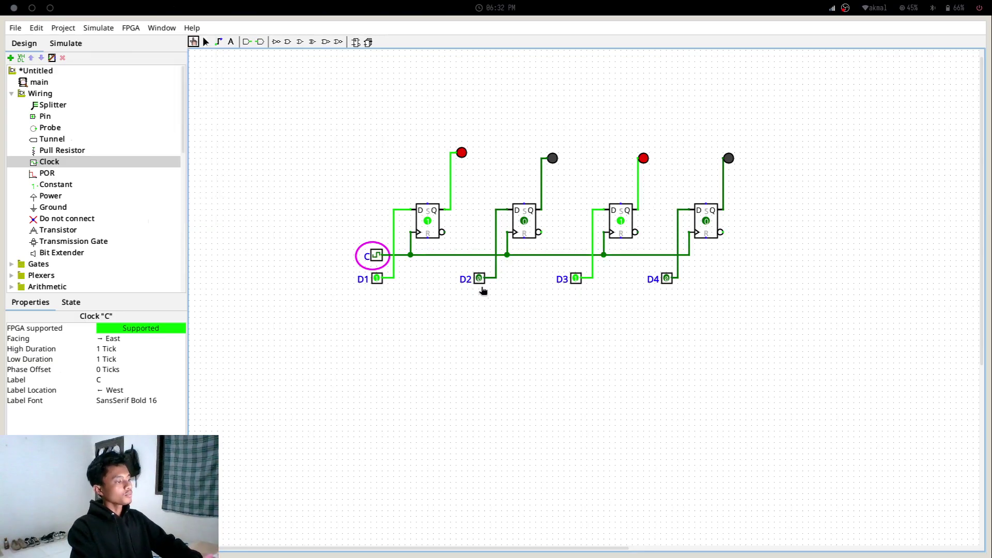
Test the auto-ticking register by setting pin D3 to 0, and setting D4 to 1 and back to 0.
left_click(576, 279)
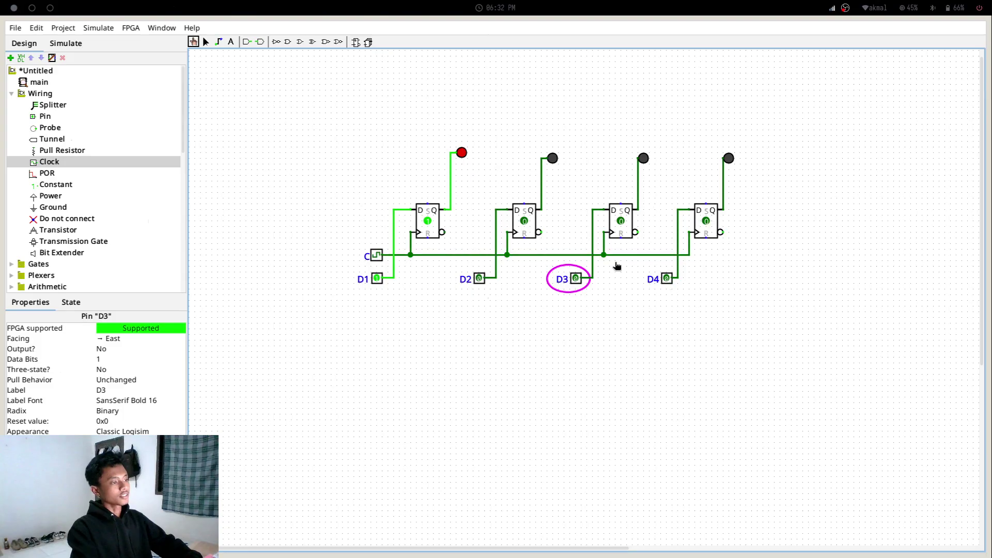
left_click(667, 278)
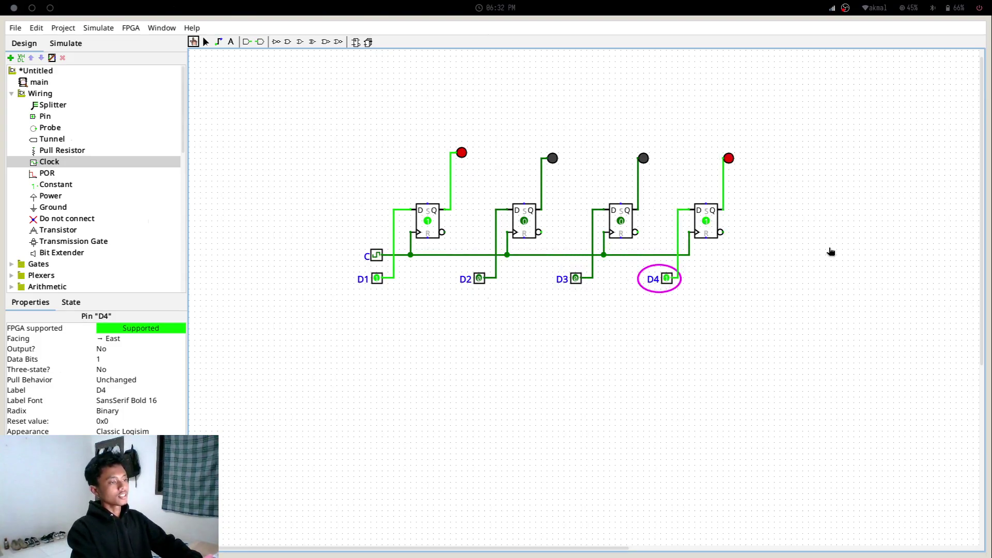
left_click(666, 279)
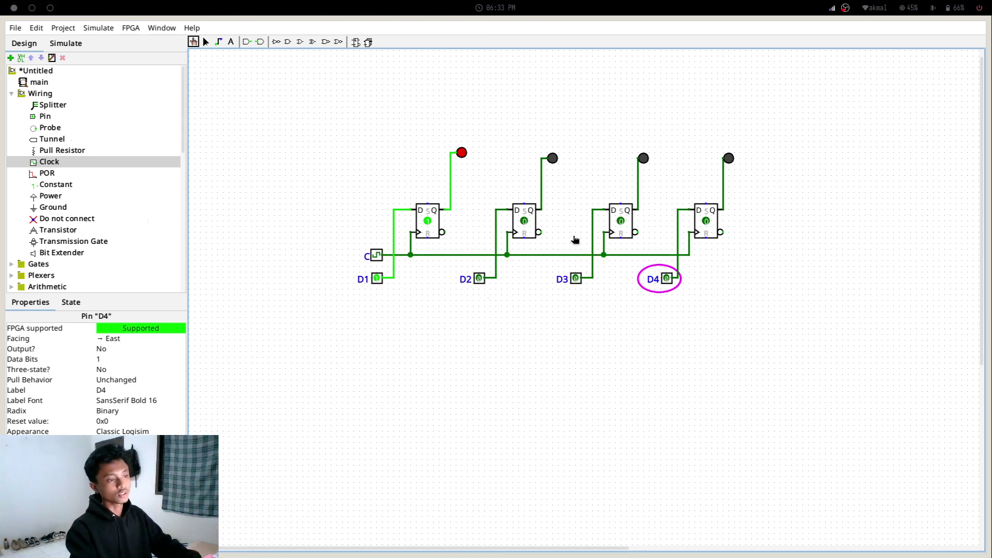
key("alt+Tab")
key("alt+Tab")
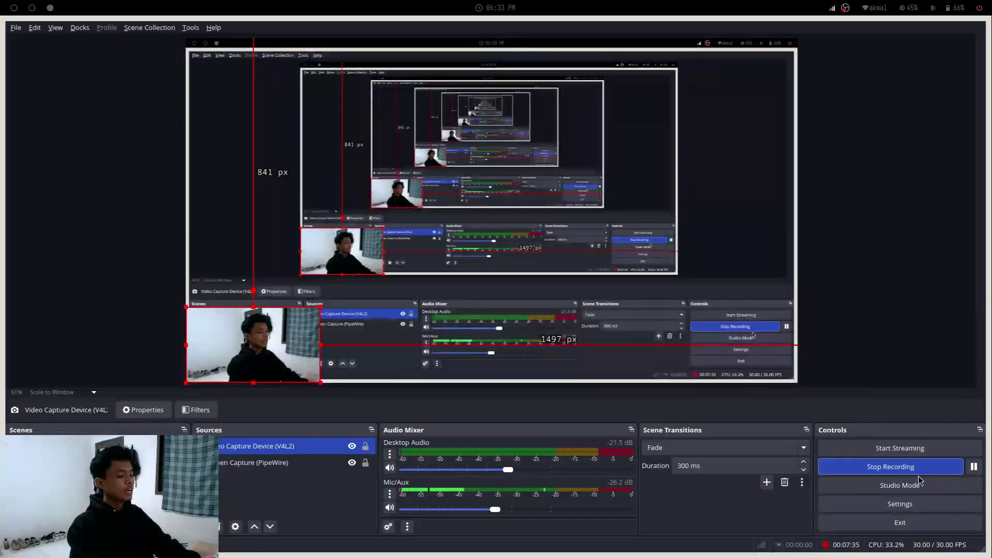